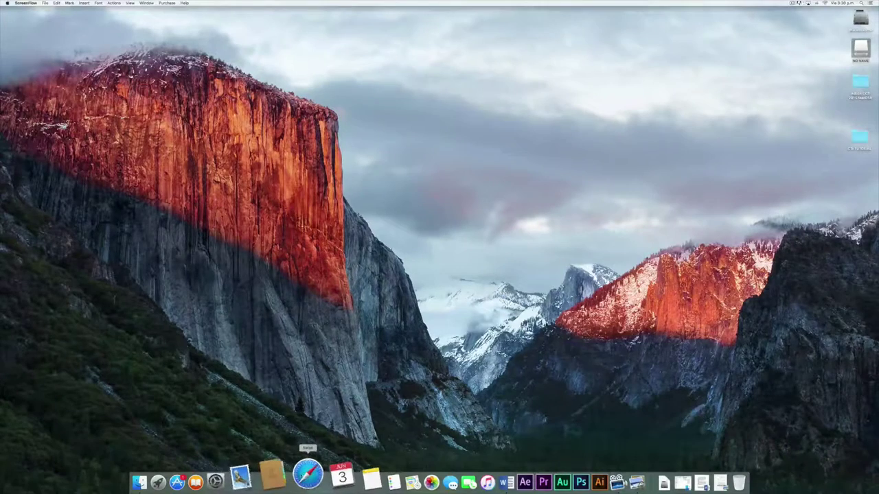
Load cti.administracionpublica.gob.ec in Safari from the autocompleted cti.admi entry
type("cti.ad")
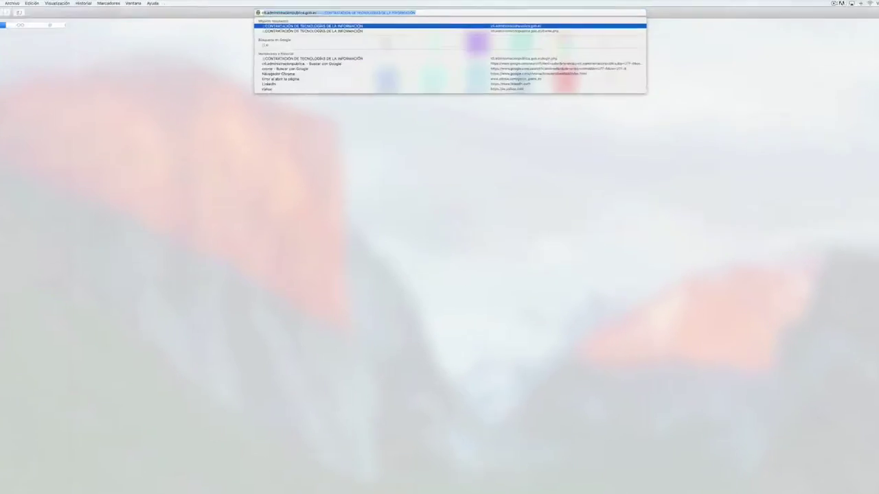
type("mi")
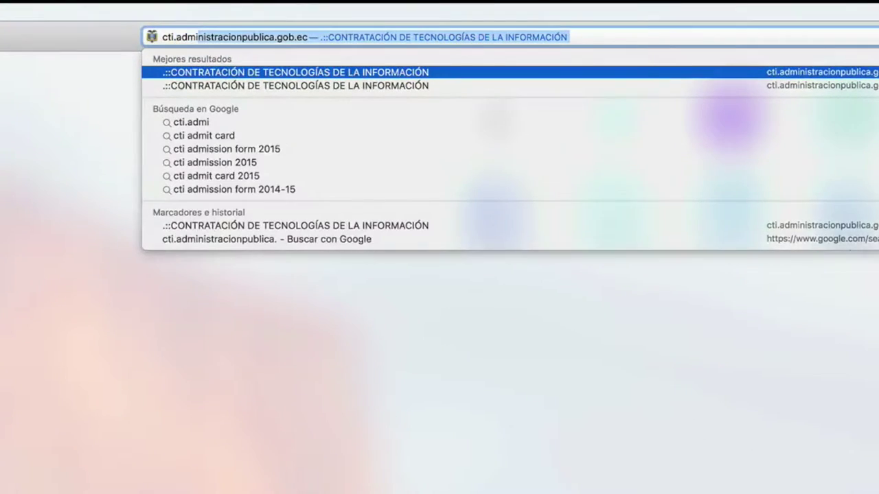
key("Return")
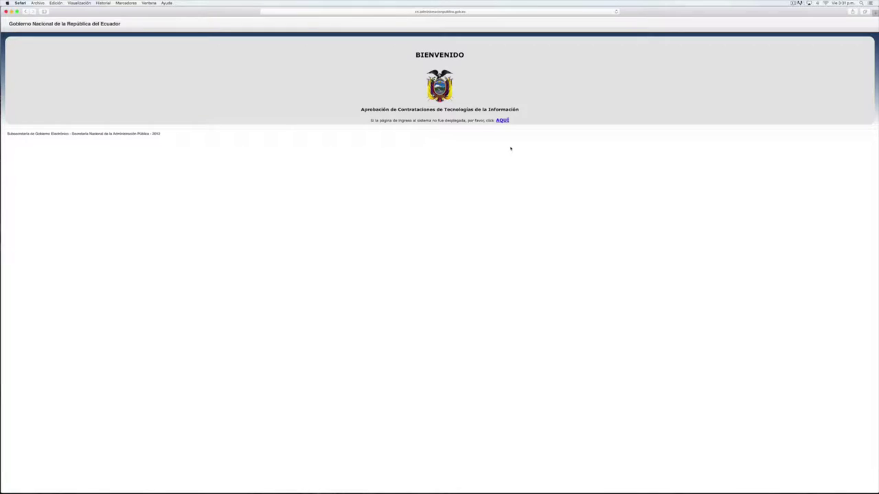
Follow the AQUÍ link and log in with the user's cédula number and password
left_click(502, 121)
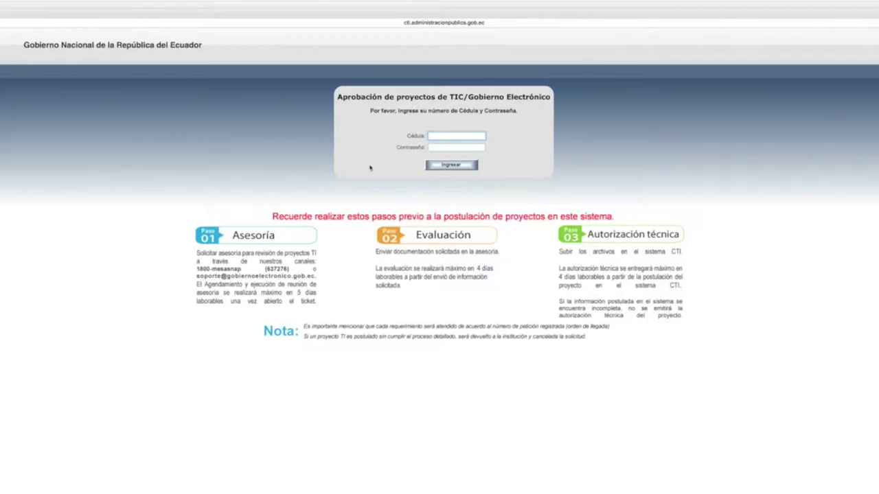
type("1234567890")
key("Tab")
type("password")
key("Return")
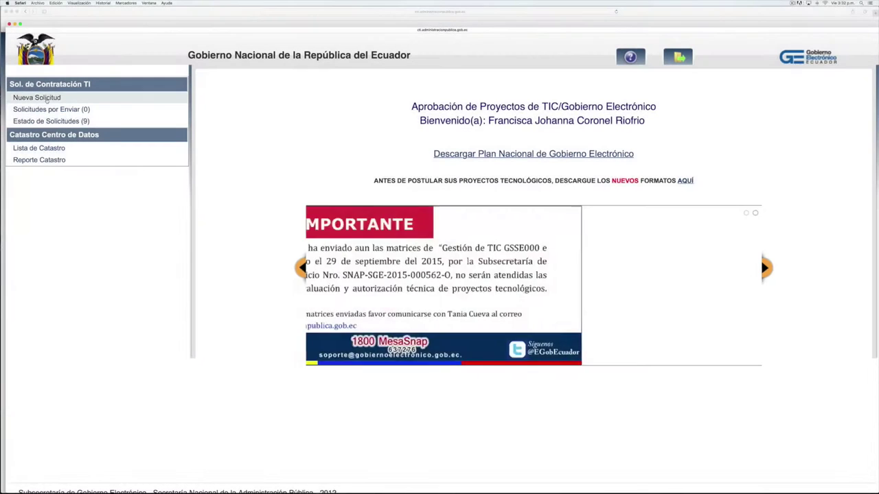
Create a blank Nueva Solicitud form under Sol. de Contratación TI
left_click(46, 101)
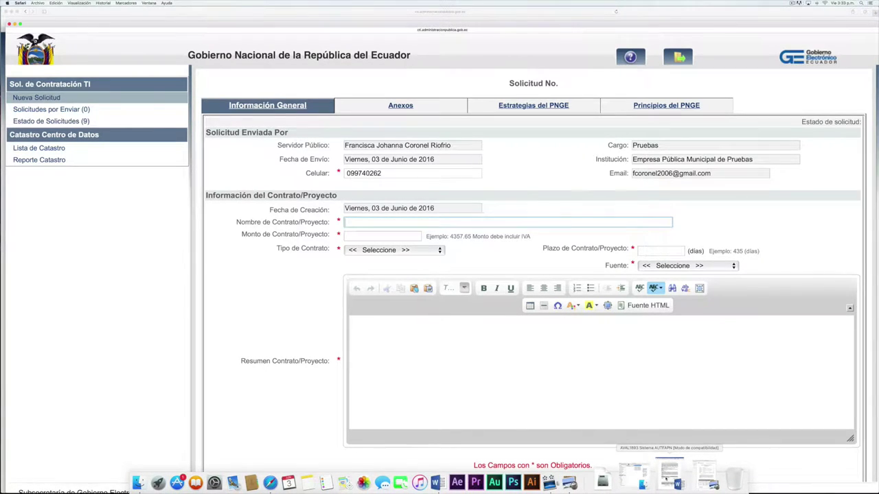
Copy 'Consultoría para el Desarrollo del Sistema AUTFAPN.' from AVAL1893 into Nombre de Contrato/Proyecto
left_click(668, 477)
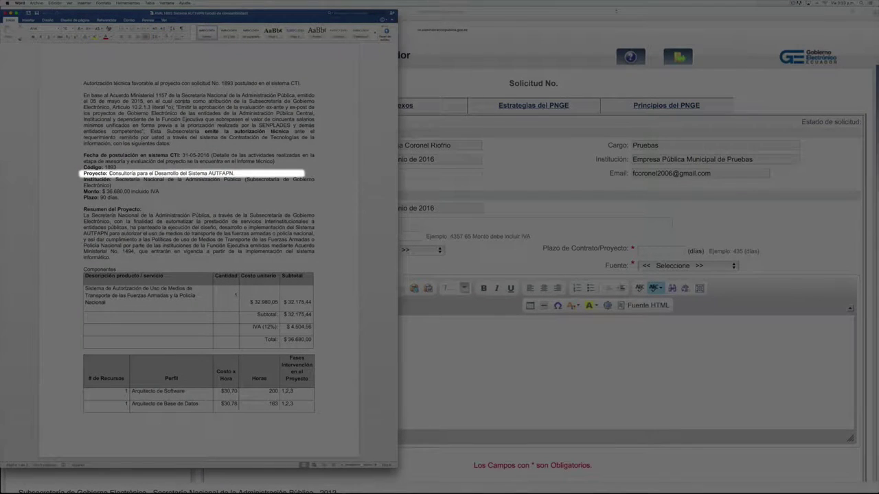
left_click_drag(108, 173, 235, 174)
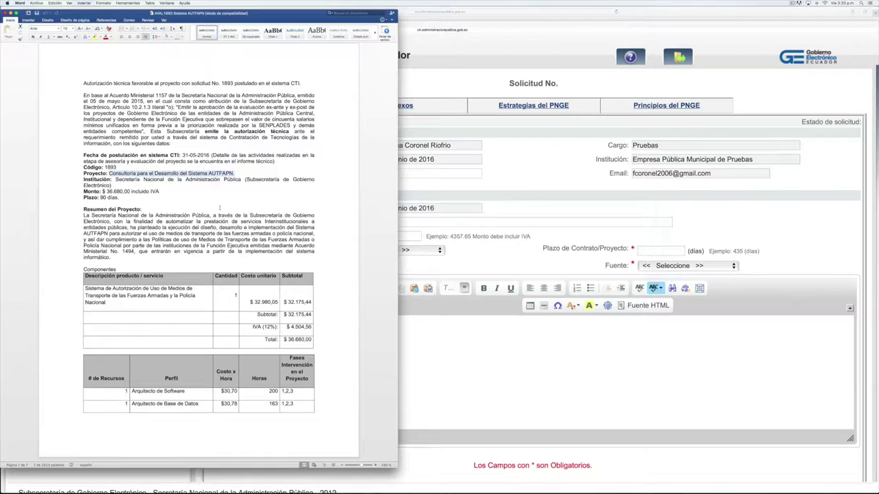
key("super+c")
left_click(410, 217)
key("super+v")
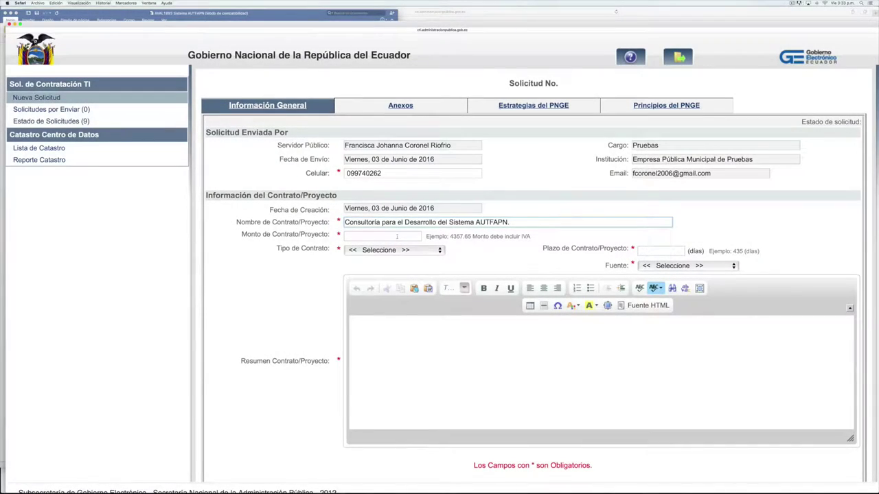
Enter the amount 36,680.00 and set the contract type to Mixto
left_click(396, 237)
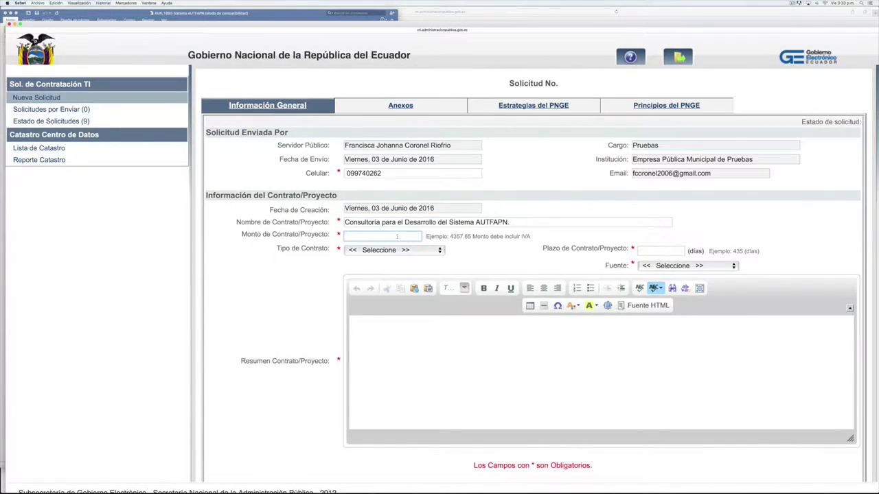
key("super+Tab")
type("68")
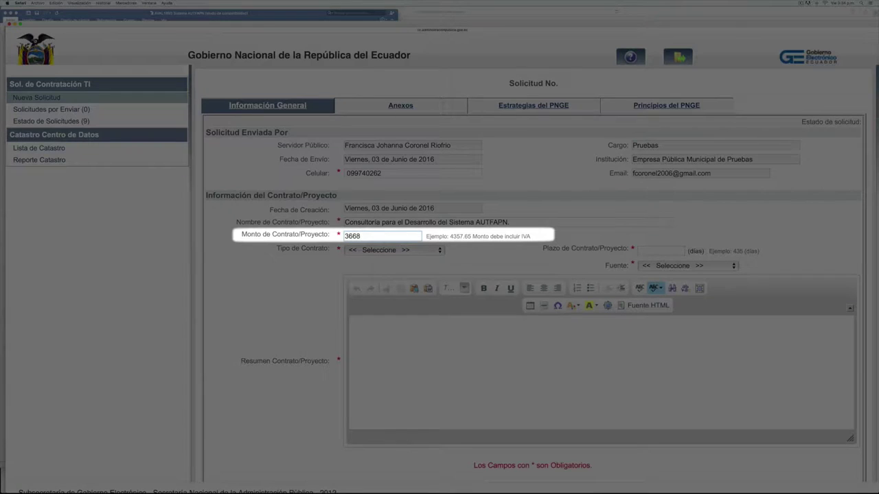
type("0")
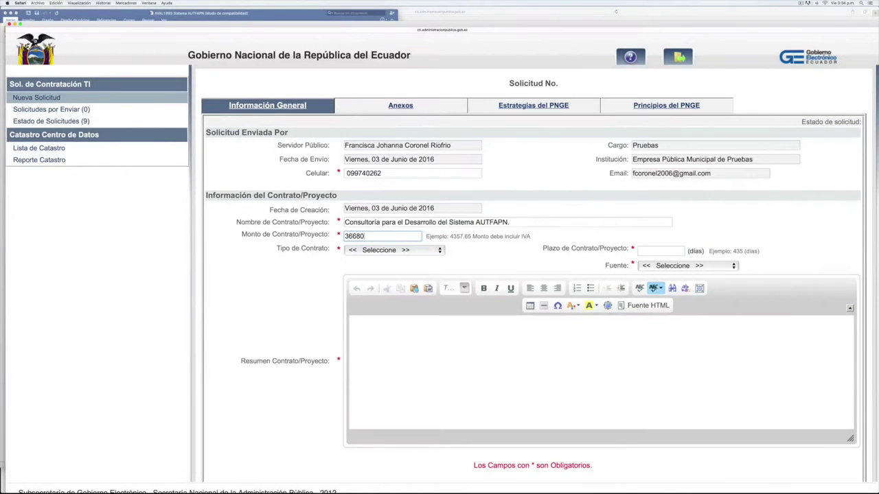
key("Tab")
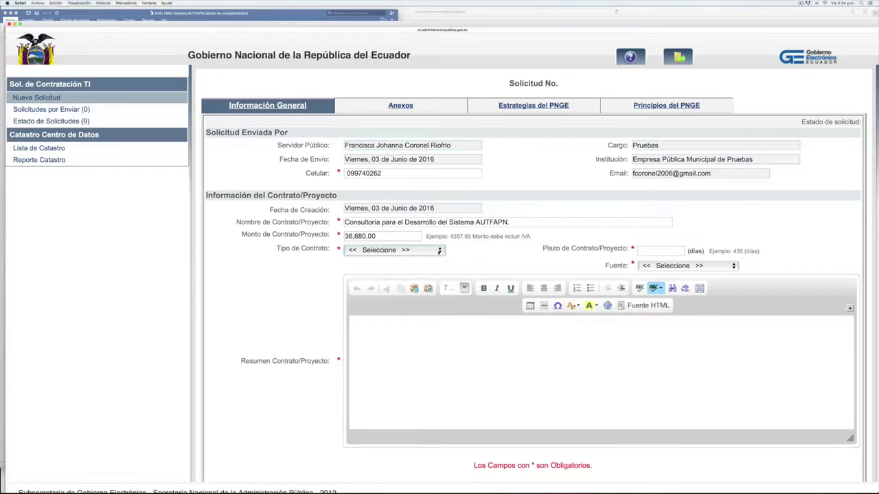
left_click(398, 250)
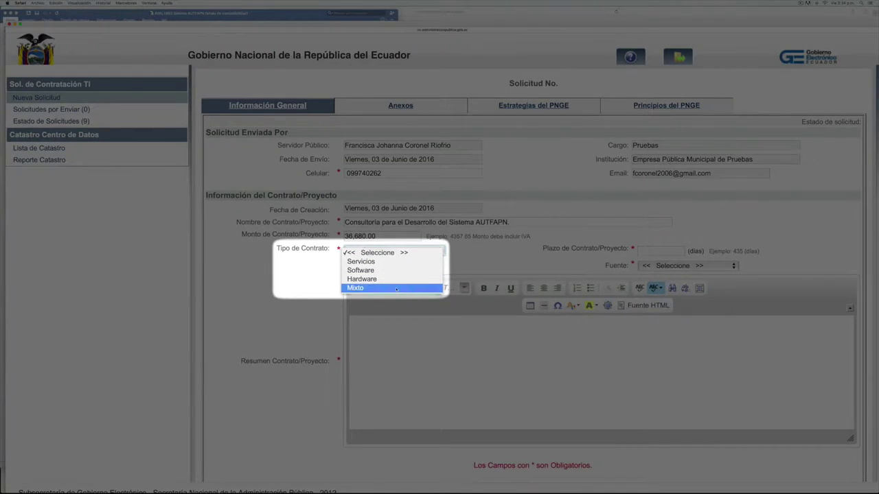
left_click(397, 290)
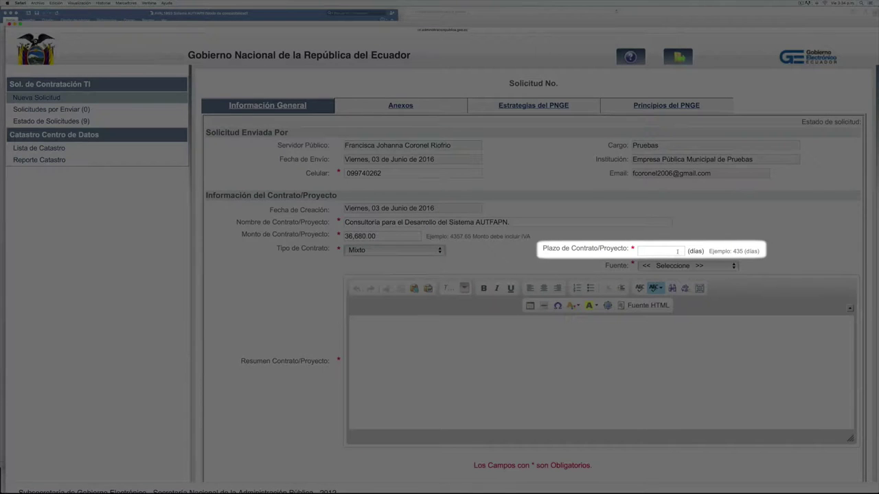
Set the term to 180 days and the funding source to Corriente
left_click(667, 249)
type("180")
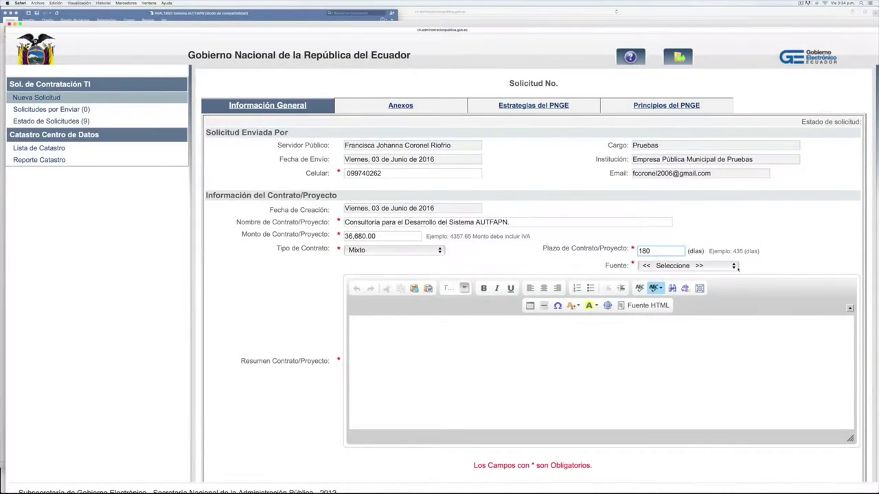
left_click(734, 266)
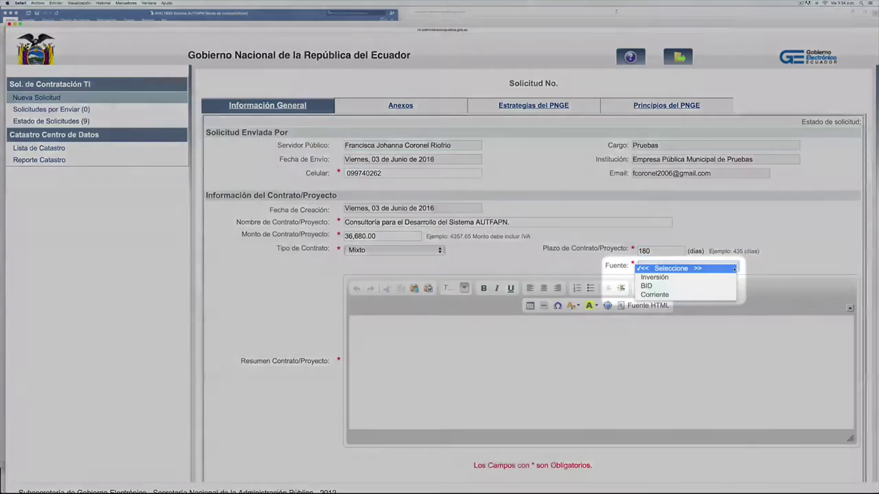
left_click(663, 295)
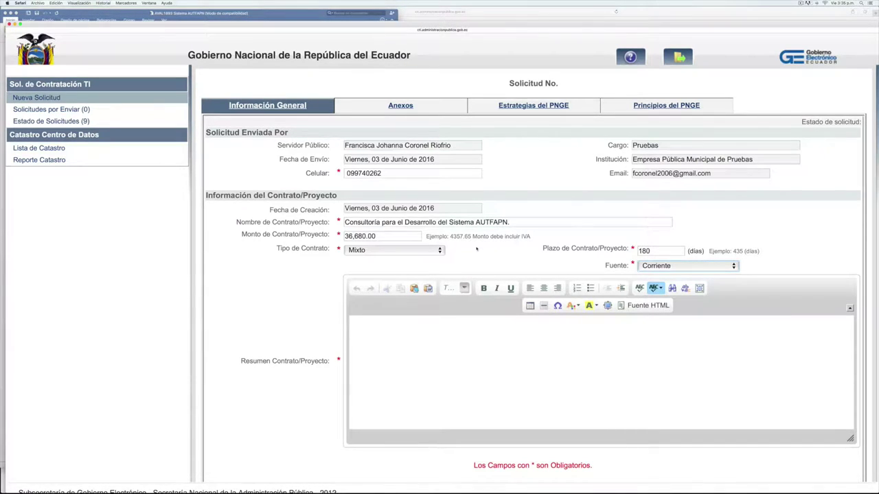
left_click(439, 338)
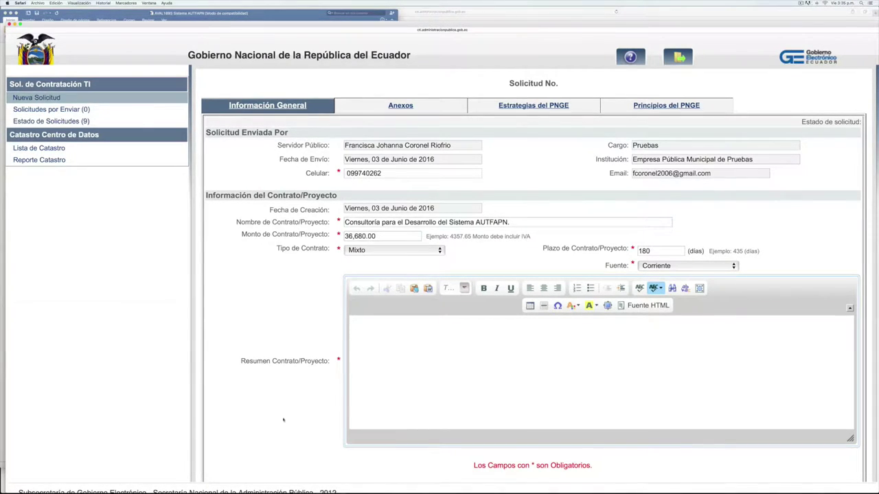
Copy the Resumen del Proyecto paragraph from the AVAL1893 Word document back to the form
key("super+Tab")
left_click_drag(83, 215, 110, 252)
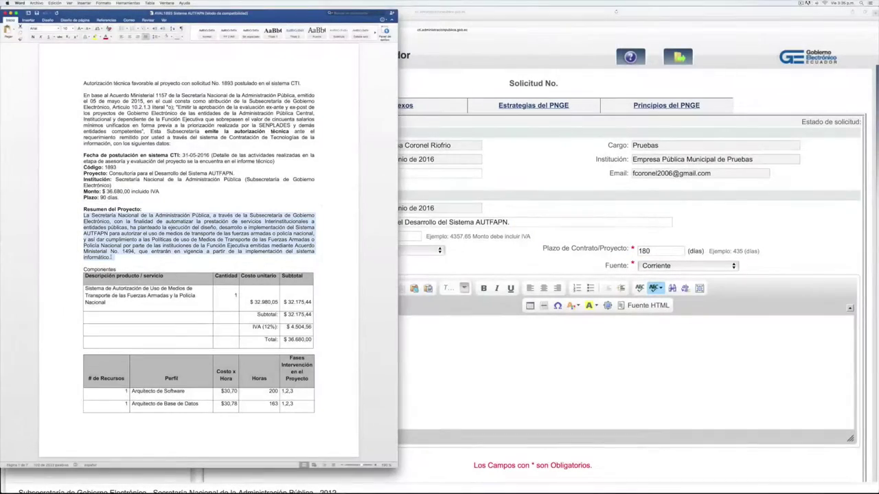
left_click(430, 366)
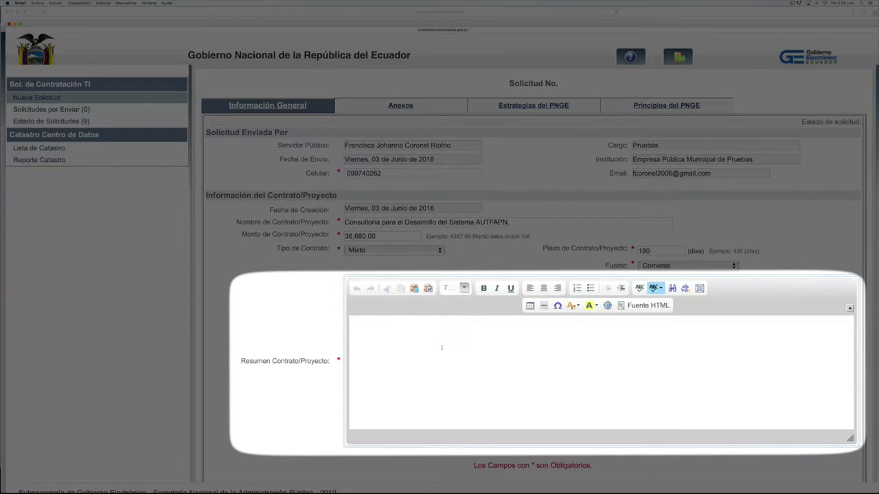
Paste the AUTFAPN summary into Resumen Contrato/Proyecto and save, creating request 1909
key("super+v")
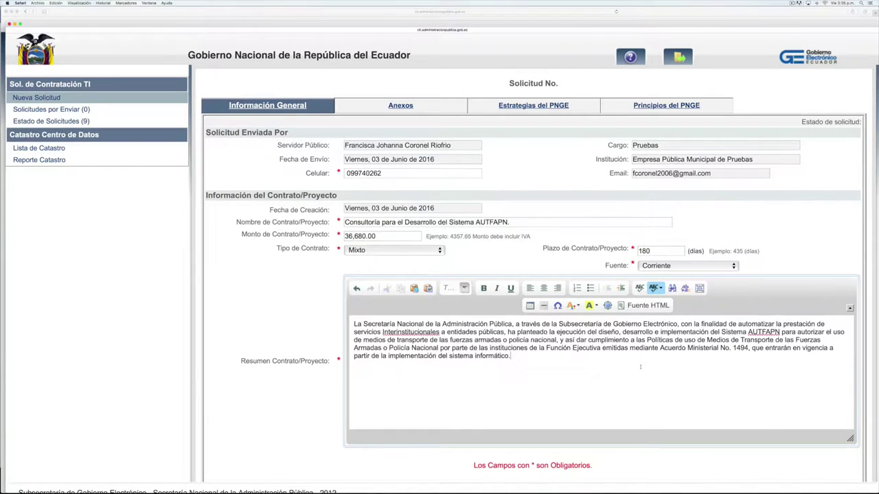
scroll(569, 367, "down", 2)
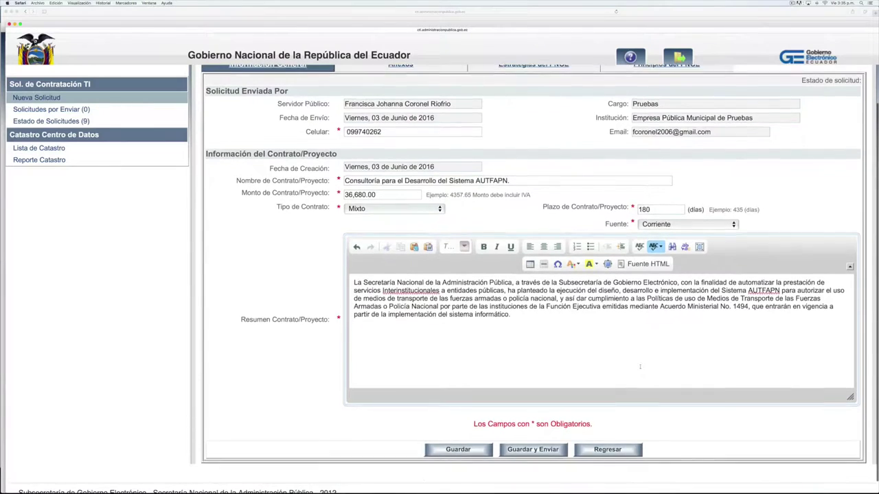
scroll(640, 366, "up", 2)
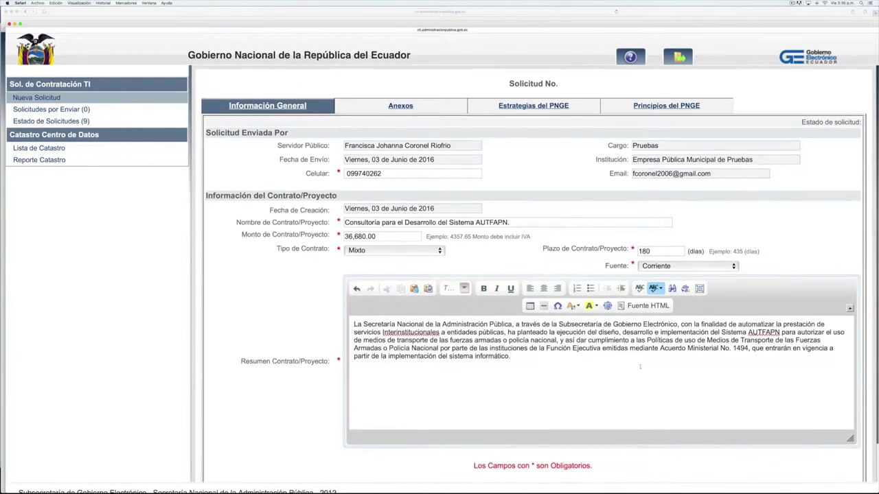
scroll(640, 367, "down", 2)
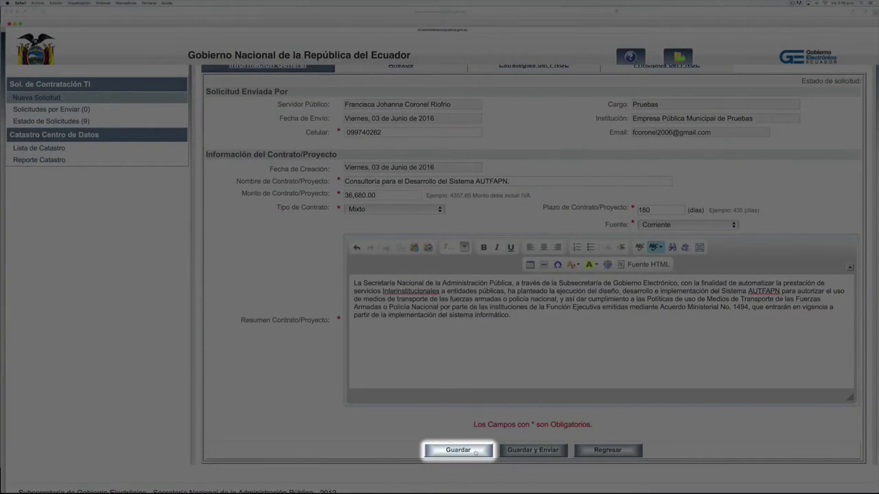
left_click(458, 451)
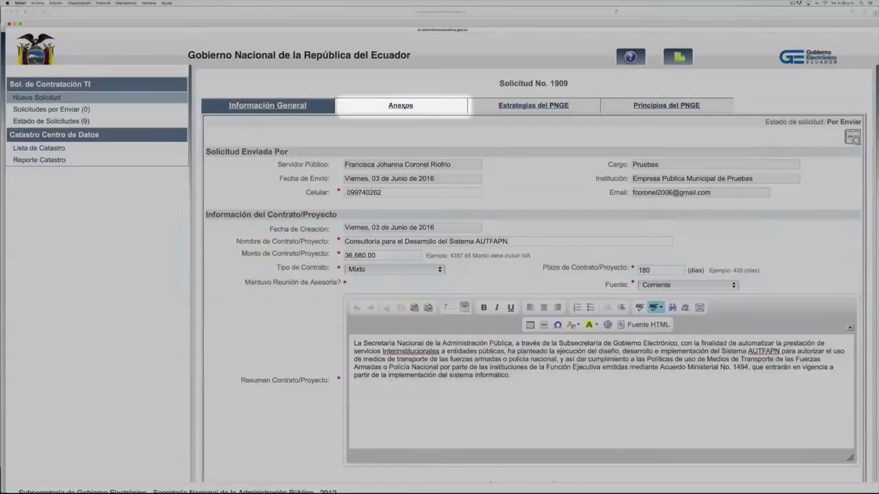
Upload carta_compromiso_autfapn.pdf from the CTI TUTORIAL folder as the Actores del Proyecto annex
left_click(404, 109)
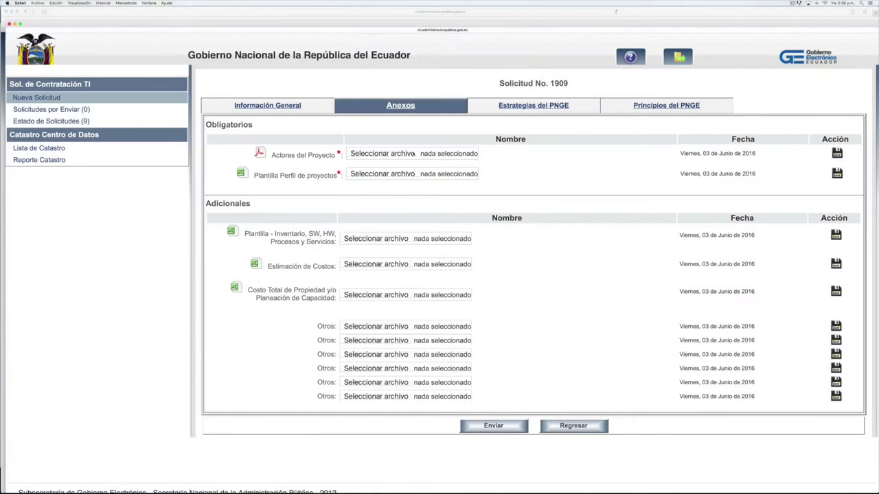
left_click(412, 154)
left_click(364, 68)
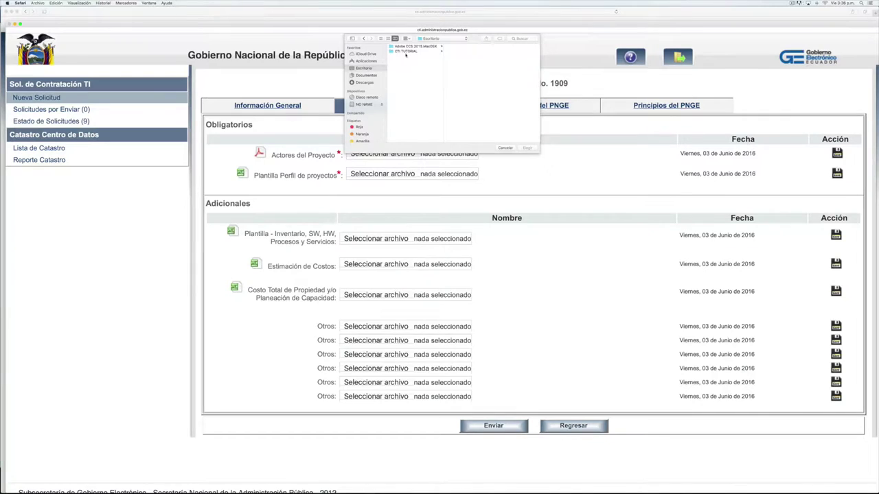
left_click(406, 52)
left_click(472, 52)
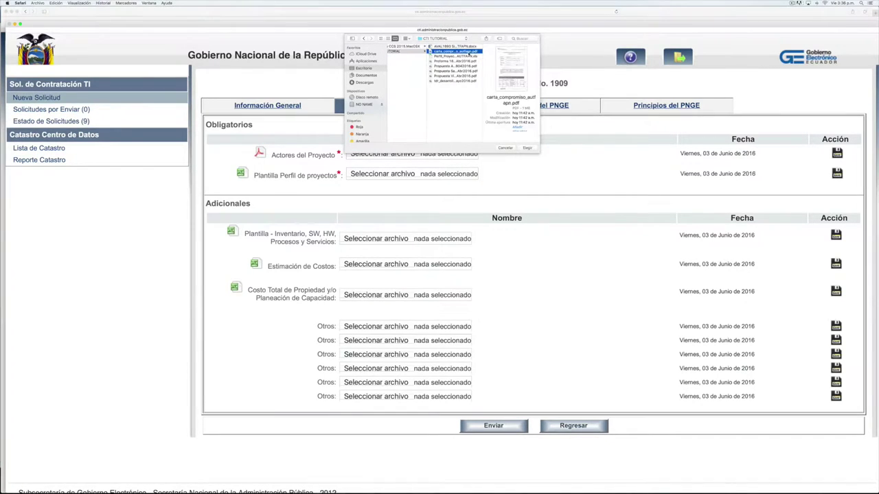
left_click(526, 148)
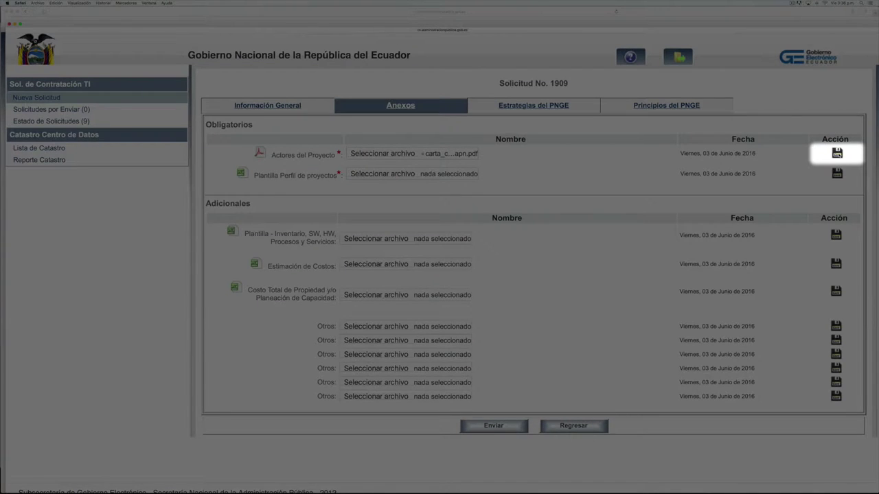
left_click(837, 153)
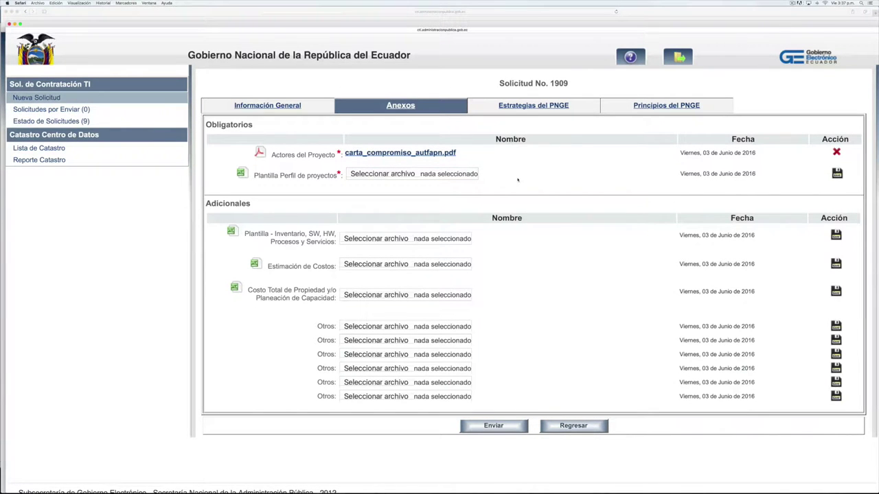
Attach Perfil_Proyectos_AUTFAPN.xls as the Plantilla Perfil annex and pick the Yakindu proposal for Otros
left_click(470, 176)
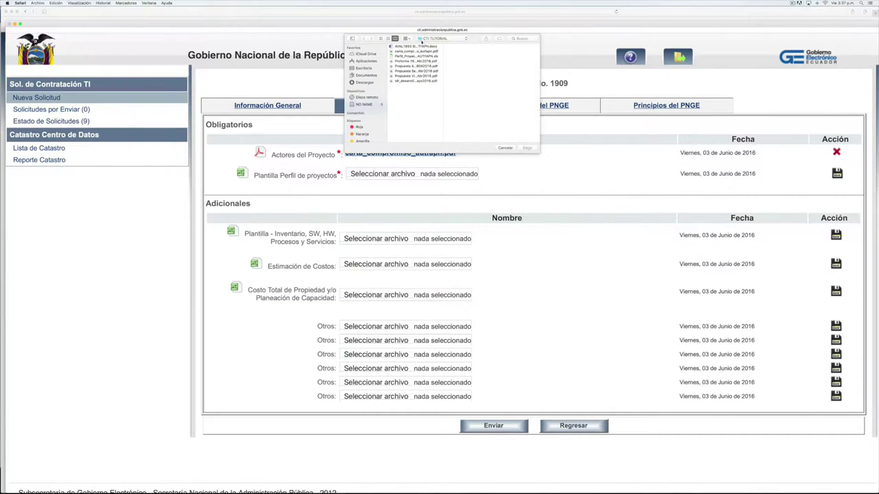
left_click(416, 56)
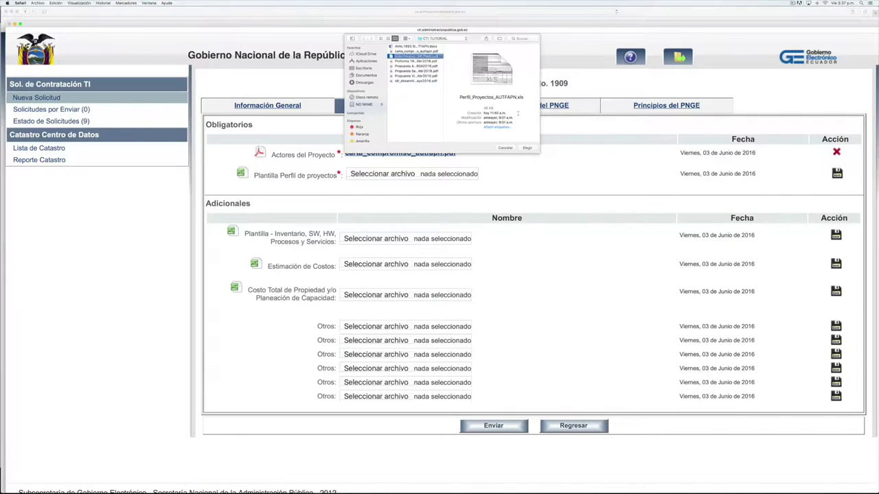
double_click(416, 56)
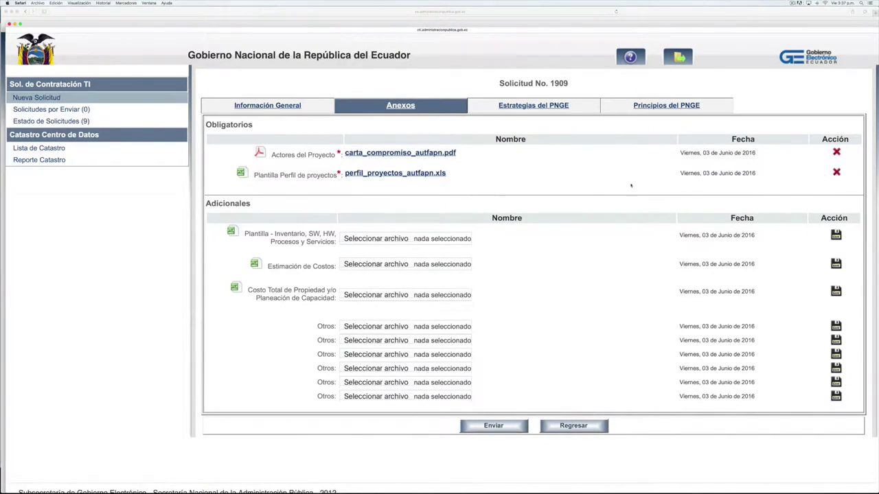
scroll(484, 213, "down", 2)
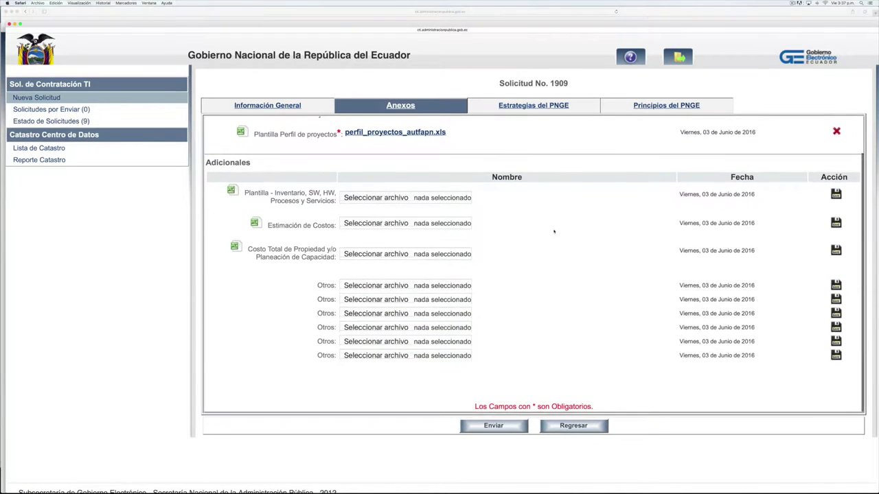
scroll(563, 230, "up", 2)
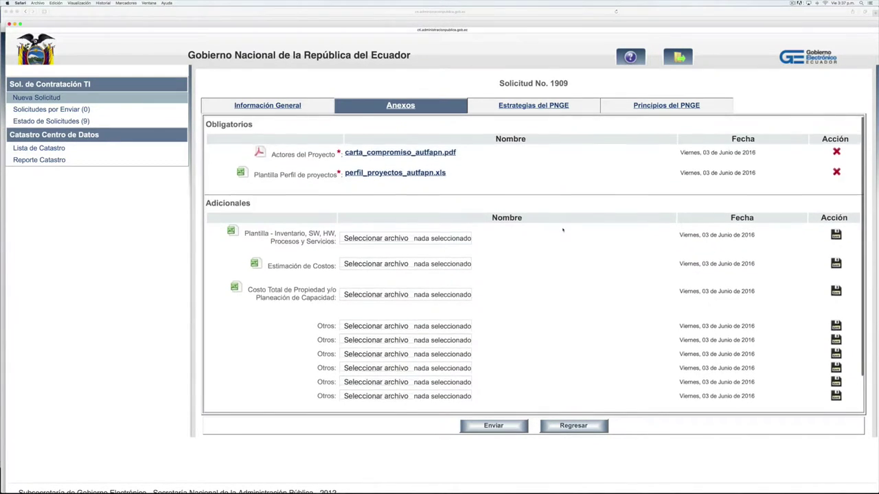
scroll(563, 230, "down", 2)
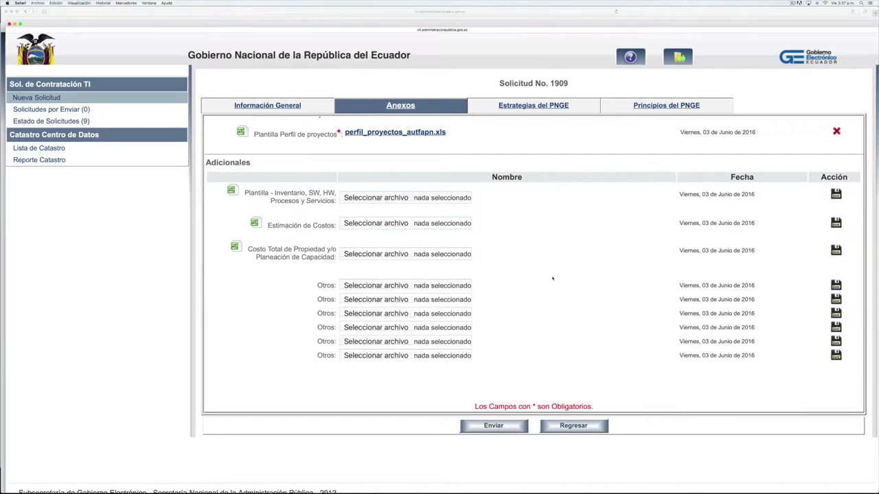
left_click(426, 289)
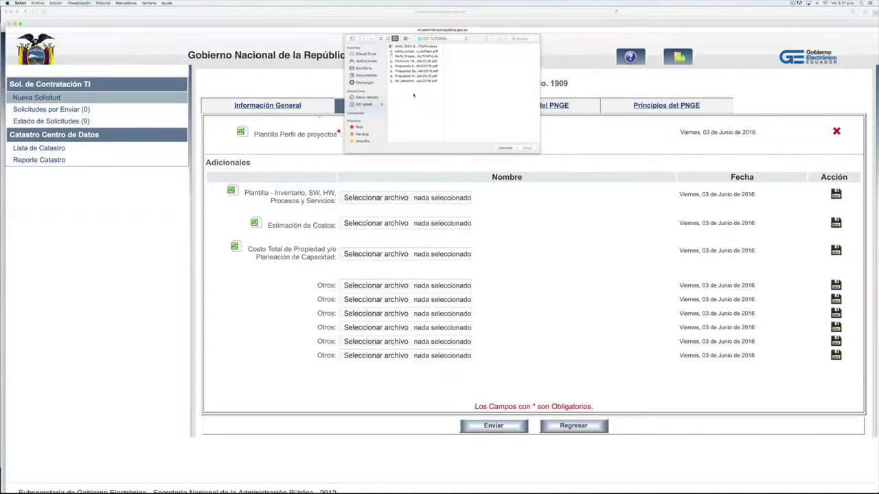
left_click(416, 66)
Attach the Yakindu and SaviaSoft proposal PDFs as Otros annexes
left_click(527, 148)
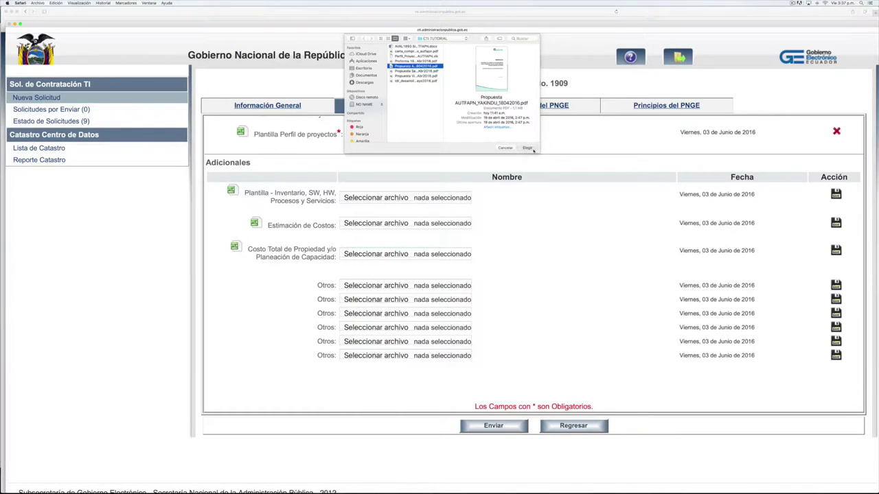
left_click(463, 300)
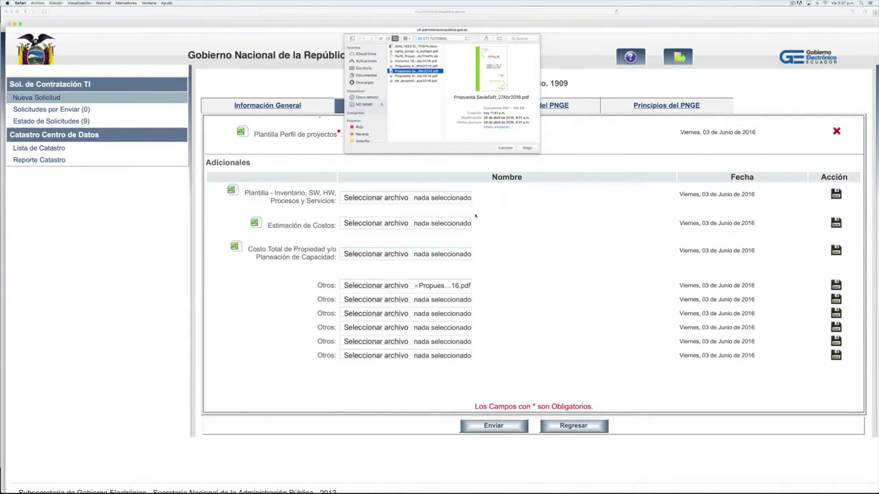
left_click(528, 148)
left_click(376, 313)
left_click(527, 148)
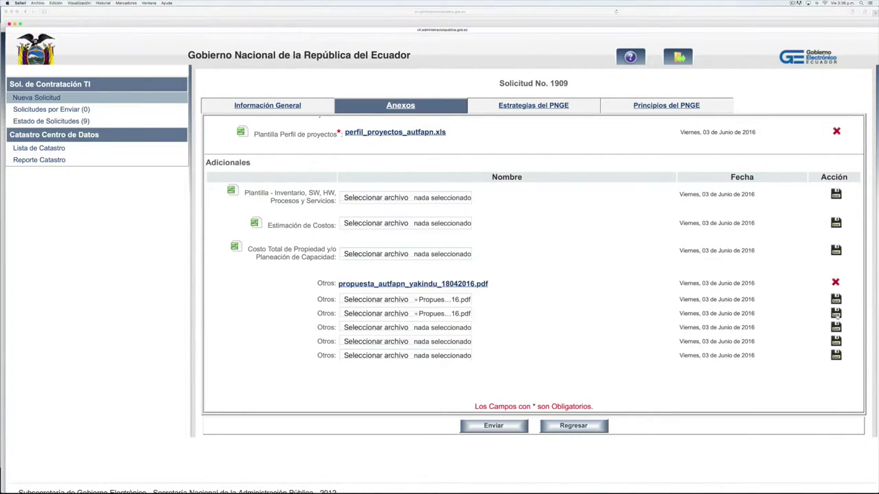
Attempt the terms-of-reference file, then shorten its too-long name to tdr.pdf in Finder
left_click(443, 326)
left_click(527, 148)
left_click(492, 268)
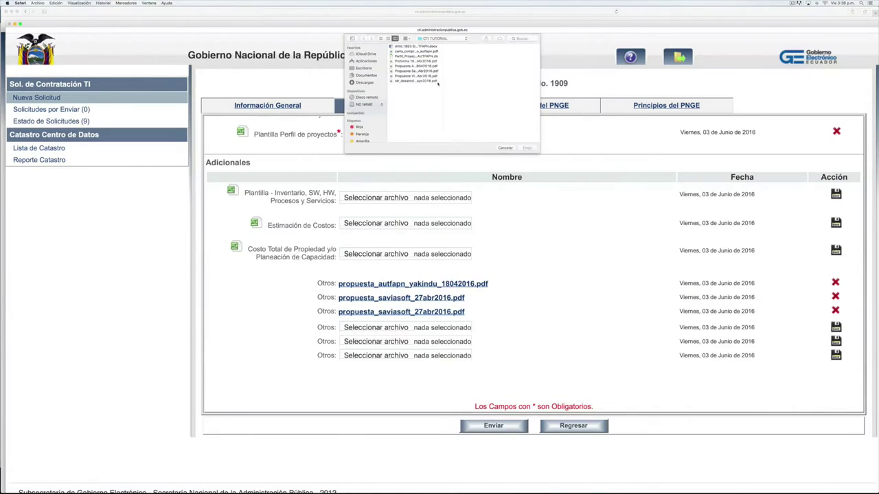
left_click(492, 269)
key("super+Tab")
key("super+Tab")
key("super+Tab")
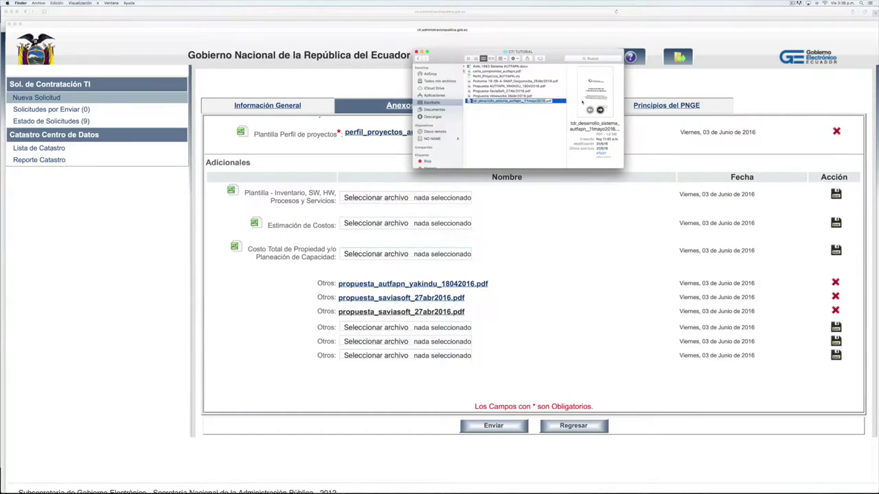
left_click(252, 397)
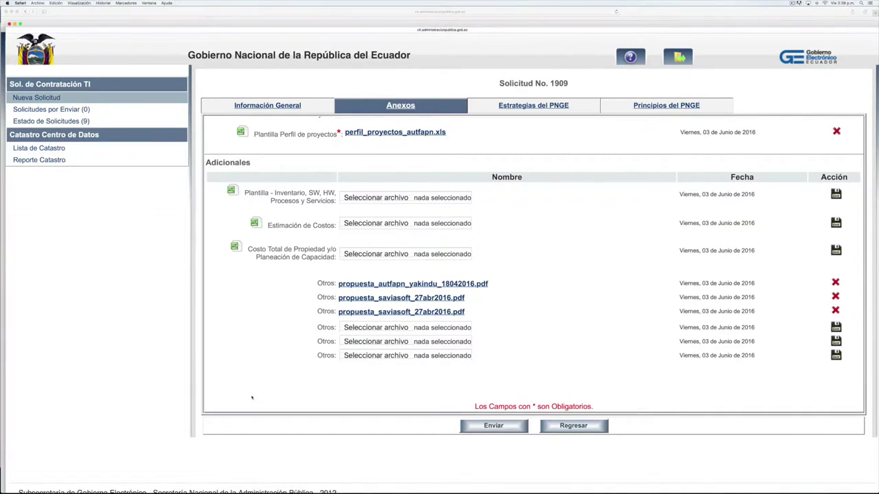
Attach tdr.pdf as the fourth Otros annex
left_click(422, 329)
left_click(413, 82)
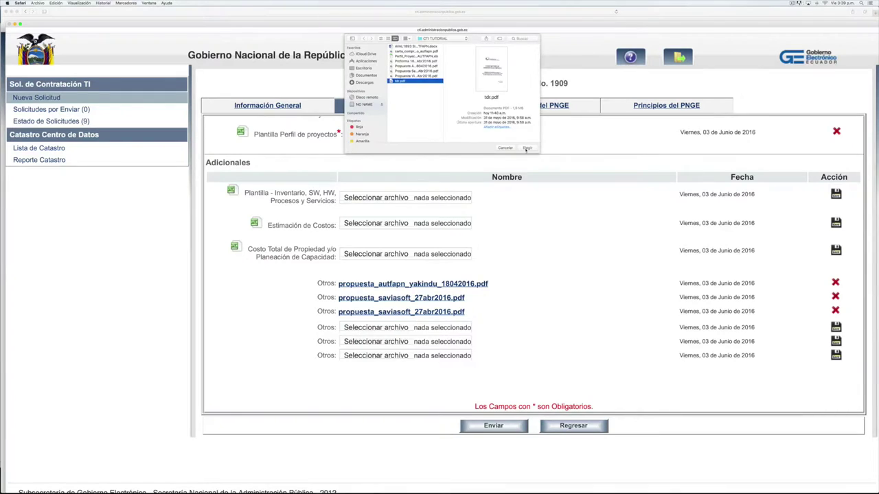
left_click(528, 149)
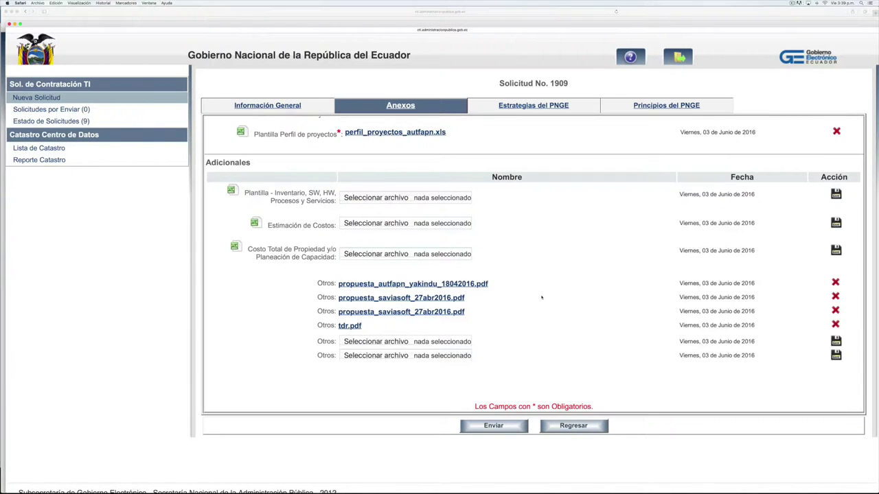
scroll(542, 302, "up", 1)
scroll(542, 309, "down", 1)
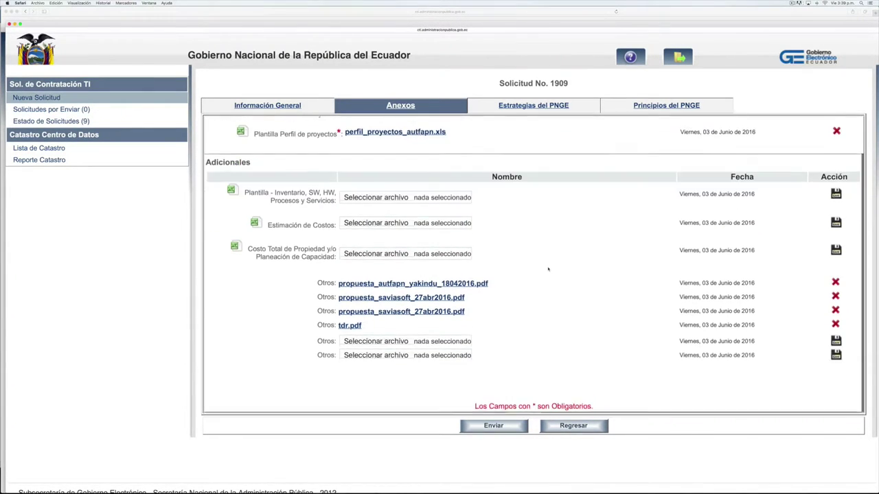
scroll(542, 323, "up", 2)
scroll(543, 337, "down", 2)
scroll(542, 340, "up", 2)
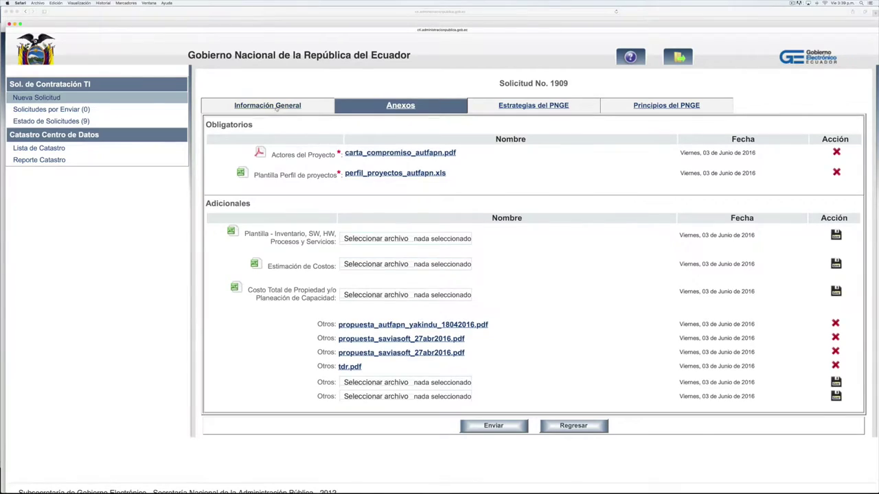
Save request 1909 from its Información General form, keeping status Por Enviar
left_click(276, 108)
scroll(432, 275, "down", 2)
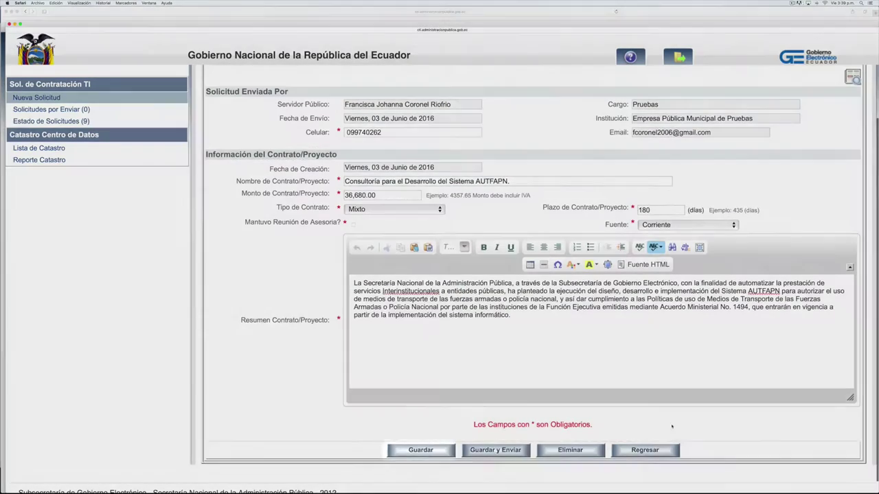
left_click(402, 452)
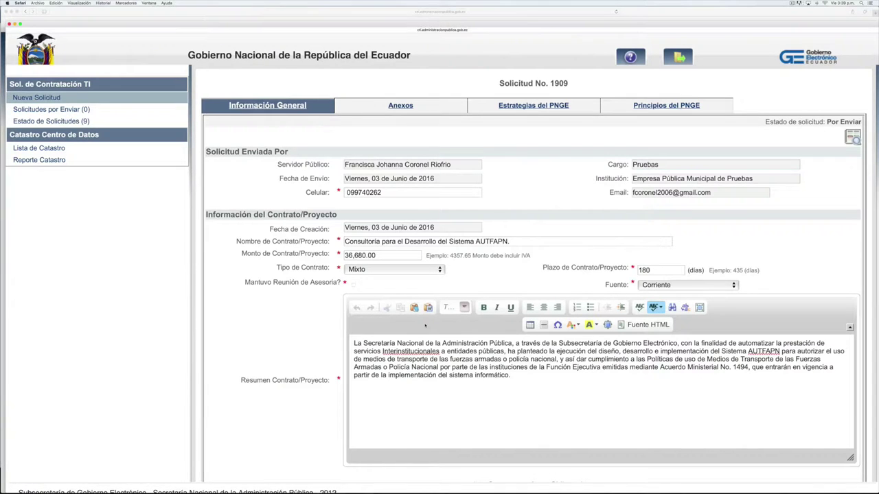
scroll(442, 294, "down", 2)
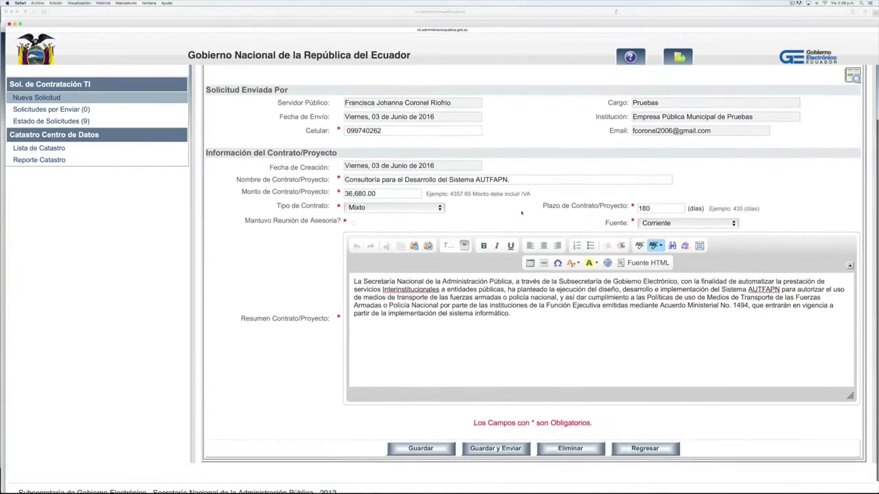
scroll(480, 261, "up", 2)
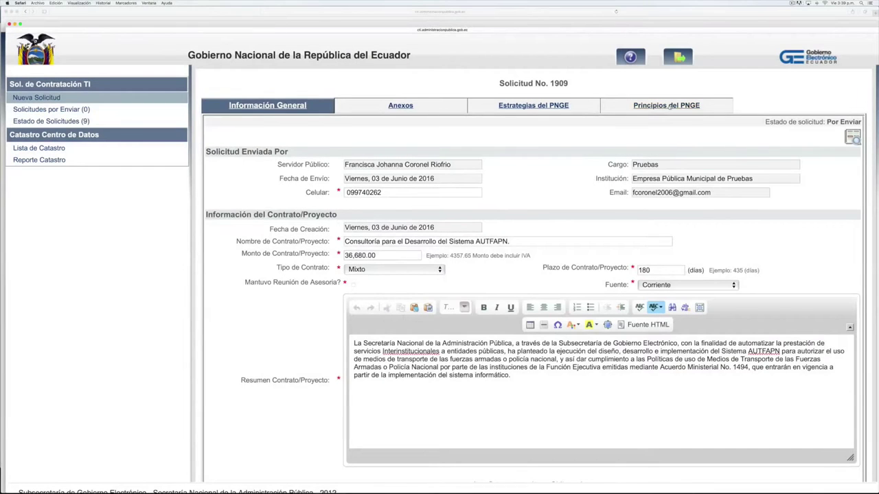
Review the Principios del PNGE table of 12 principles at 0/12 contribution (0 %)
left_click(669, 107)
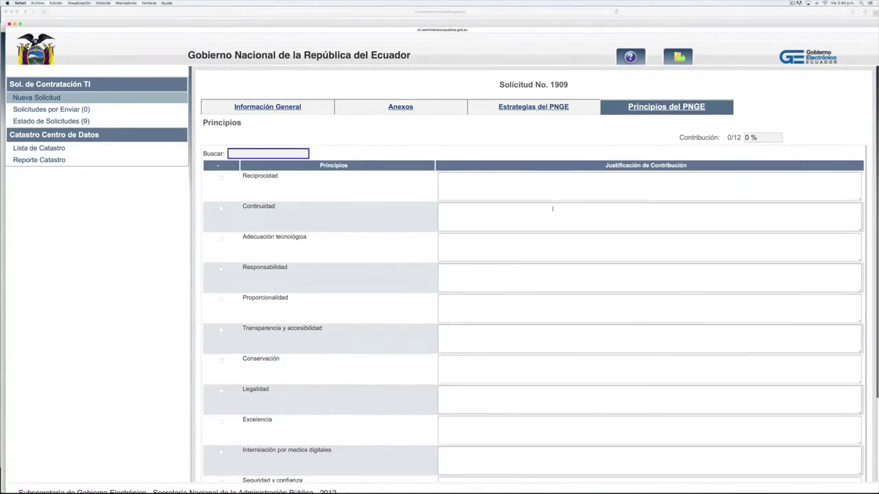
scroll(552, 209, "down", 3)
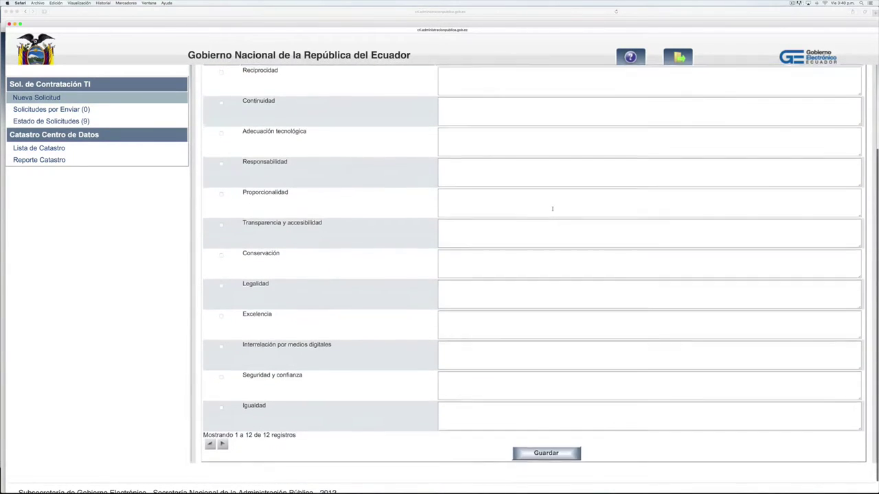
scroll(543, 196, "up", 3)
scroll(529, 197, "down", 3)
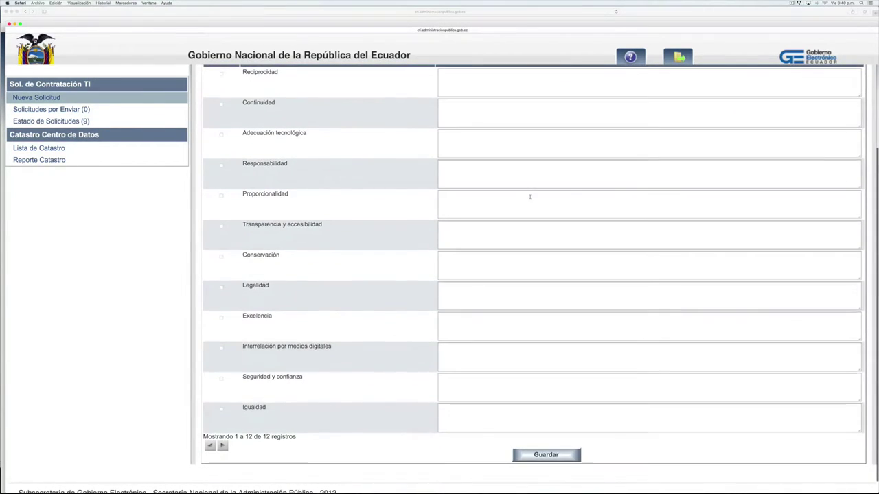
scroll(530, 200, "up", 2)
scroll(529, 204, "up", 2)
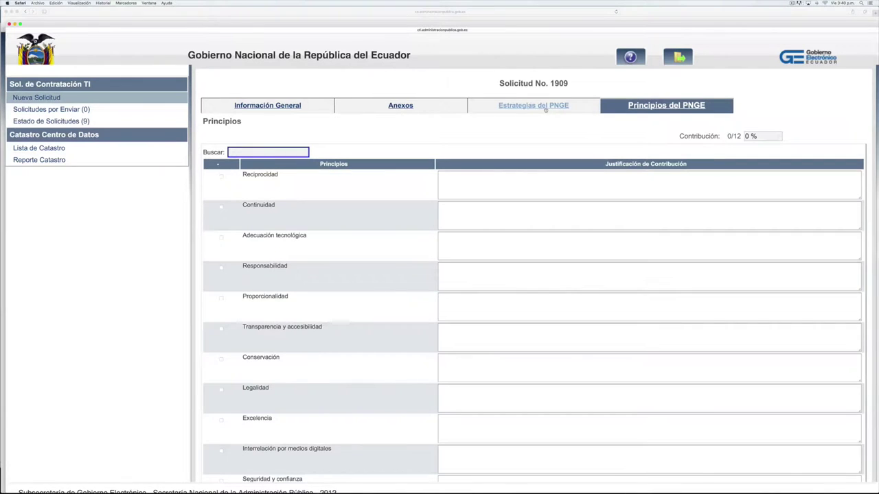
Download and read through the 'Plantilla - Estrategias y Principios' guide PDF
scroll(591, 125, "down", 2)
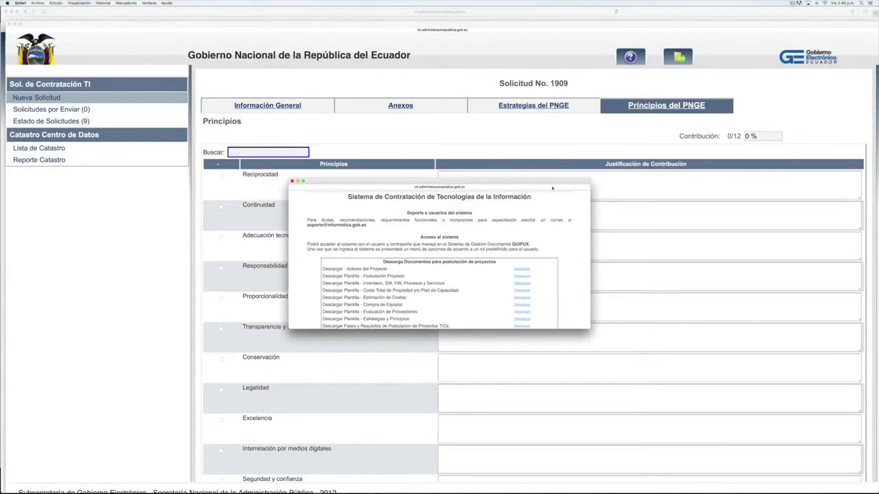
scroll(481, 258, "down", 3)
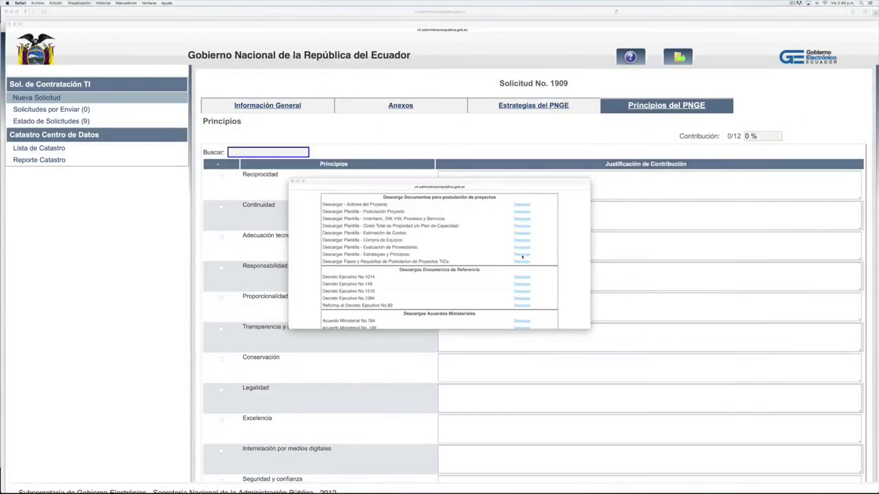
left_click(521, 255)
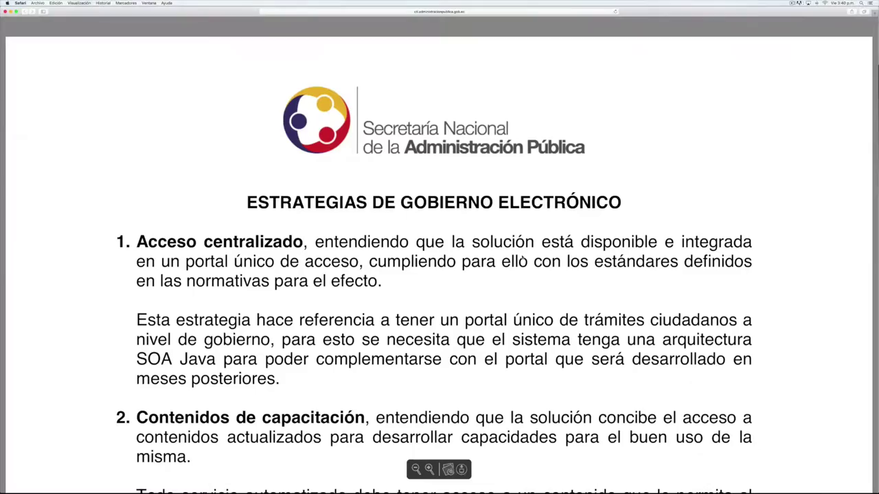
scroll(514, 255, "down", 7)
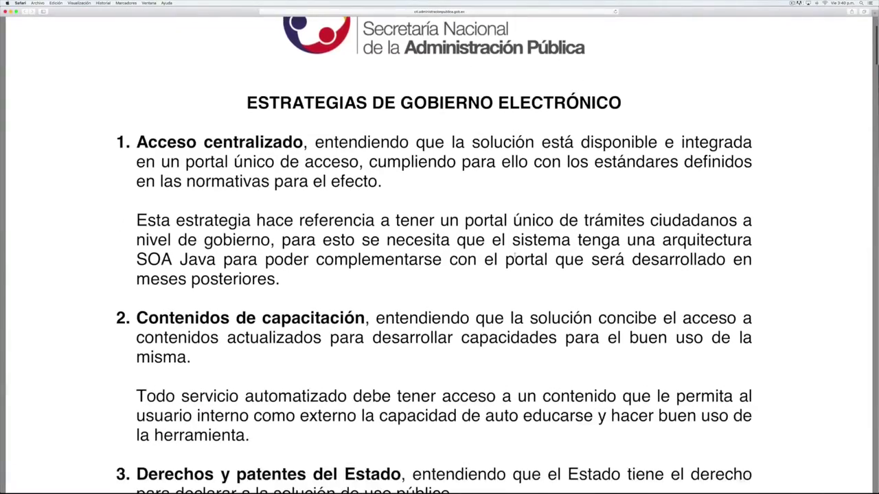
scroll(514, 255, "down", 5)
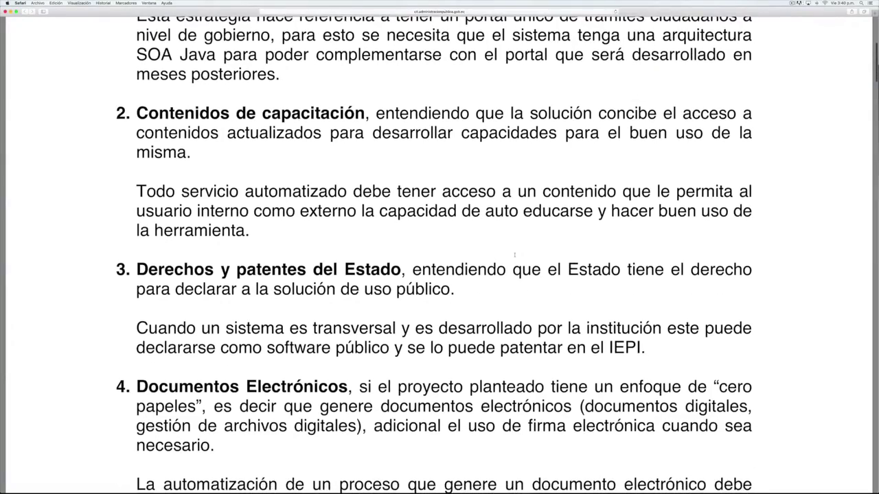
scroll(514, 256, "down", 1)
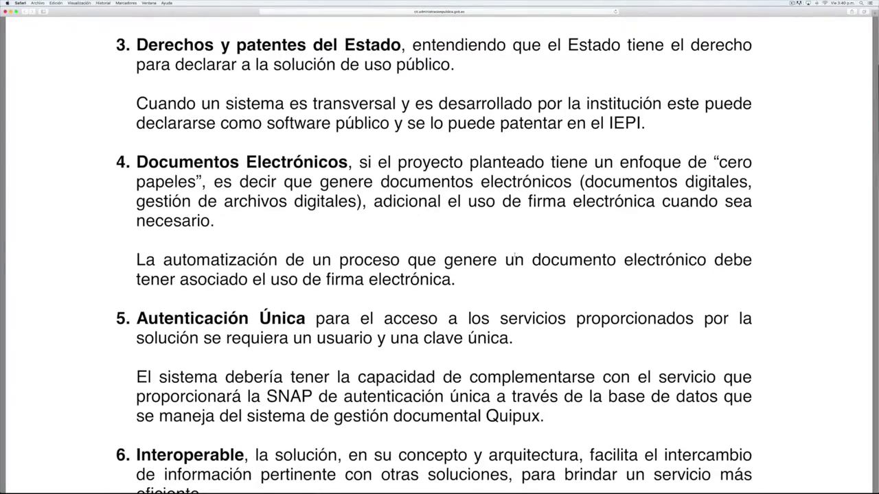
scroll(514, 256, "up", 12)
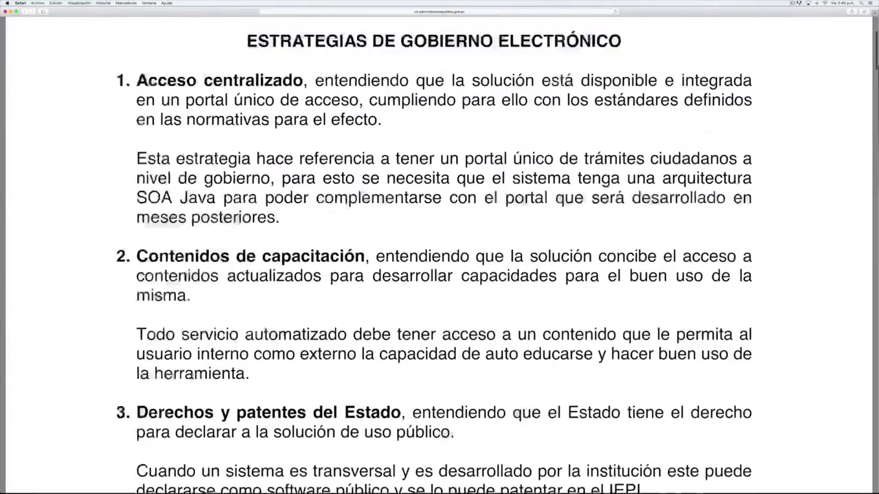
scroll(515, 255, "up", 3)
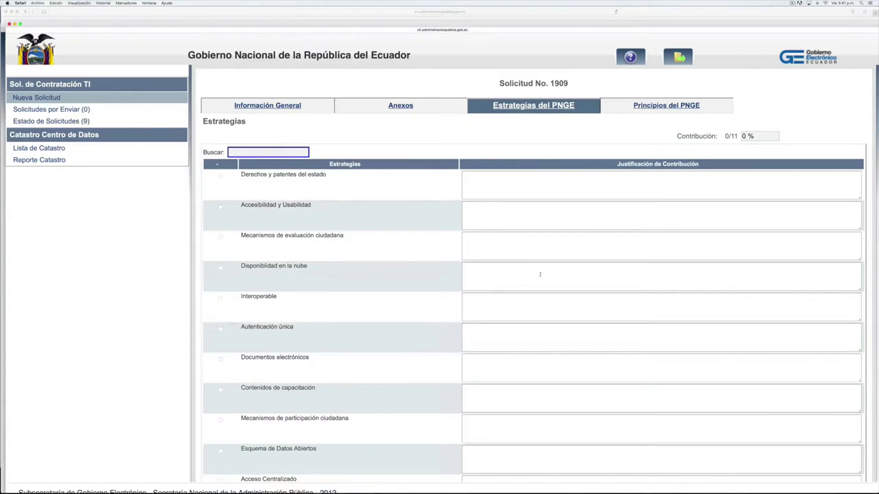
scroll(539, 278, "down", 3)
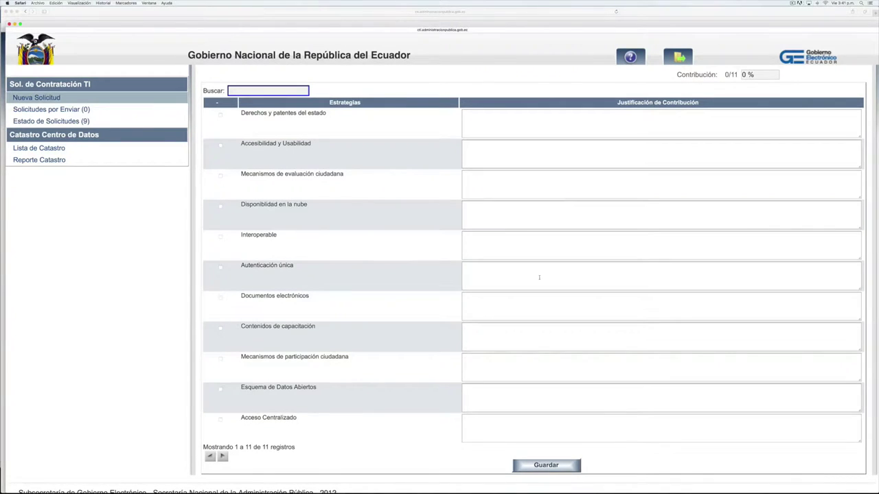
scroll(539, 278, "down", 1)
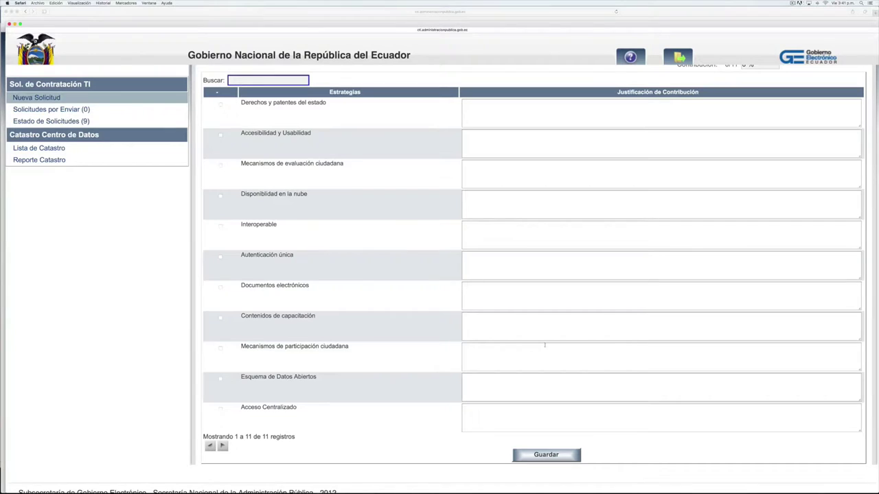
scroll(544, 346, "up", 4)
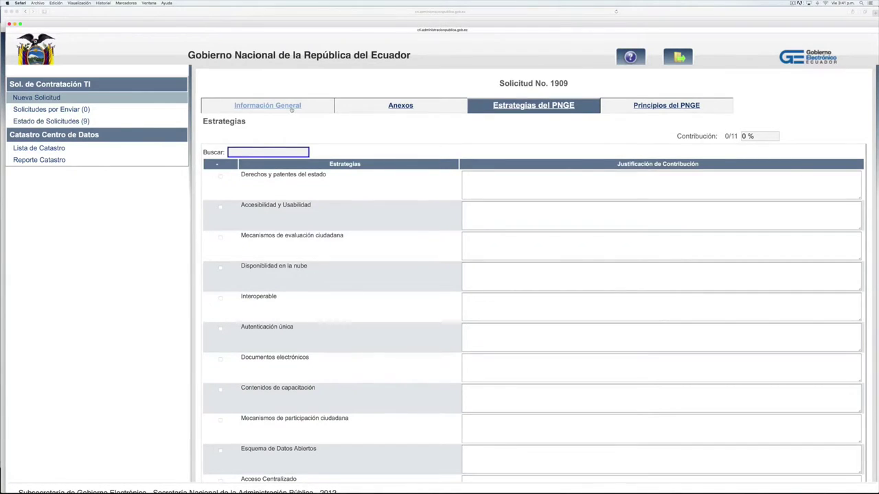
Tick 'Mantuvo Reunión de Asesoria?' on request 1909's Información General form
left_click(291, 108)
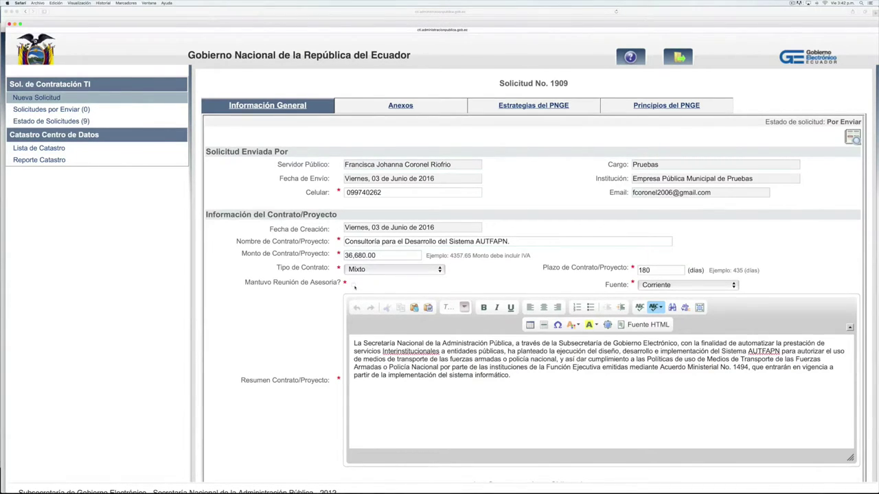
left_click(354, 286)
scroll(522, 344, "down", 2)
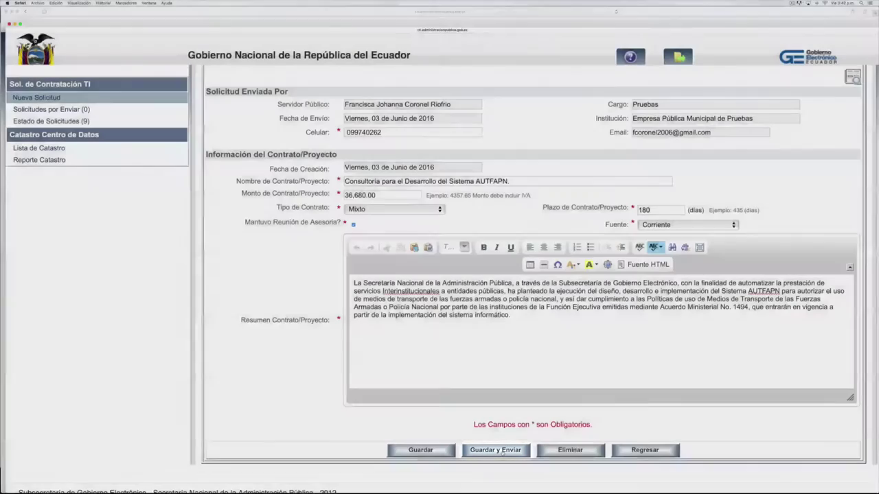
Save and send request 1909, confirming the '¿Desea enviar la solicitud?' prompt
left_click(502, 452)
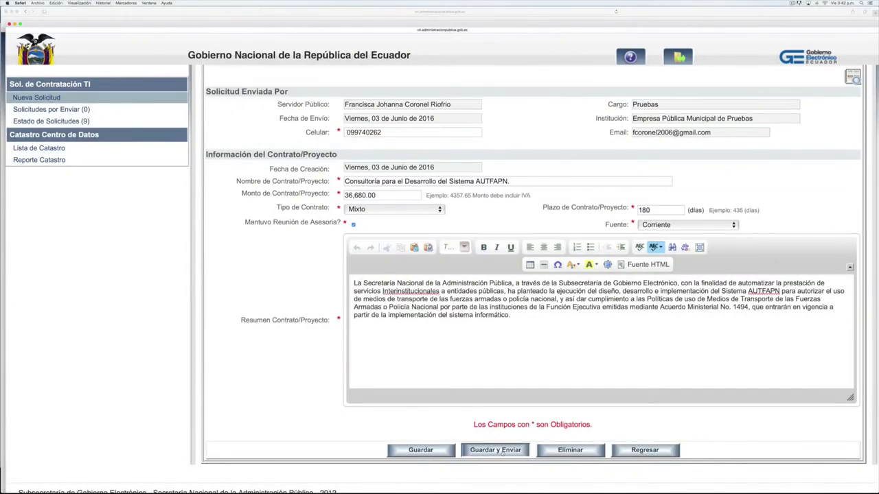
left_click(499, 268)
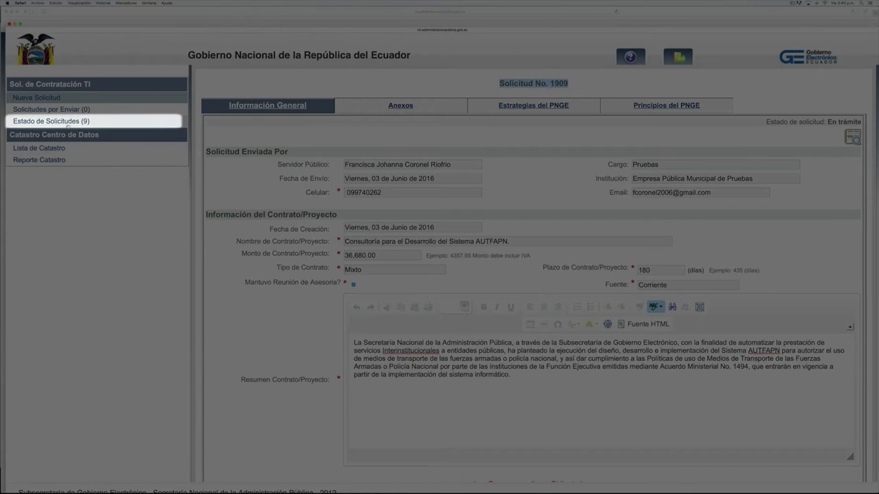
left_click(65, 122)
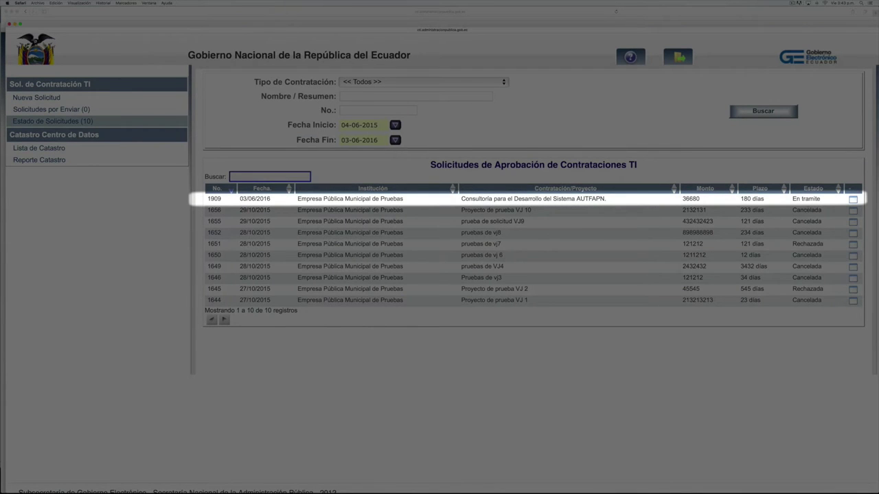
left_click_drag(792, 198, 857, 203)
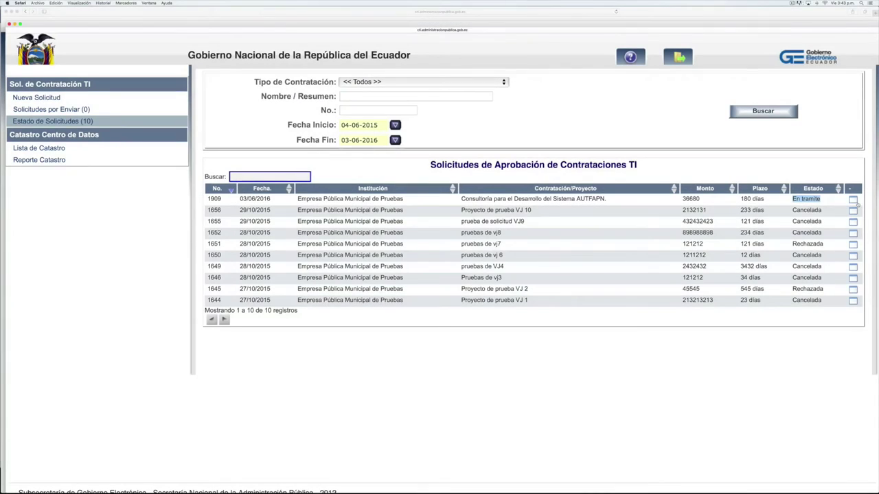
left_click(853, 200)
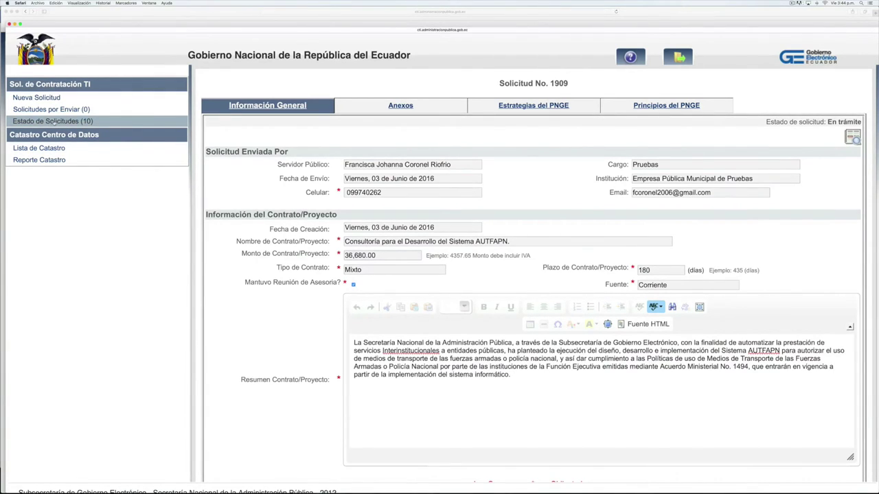
left_click(52, 121)
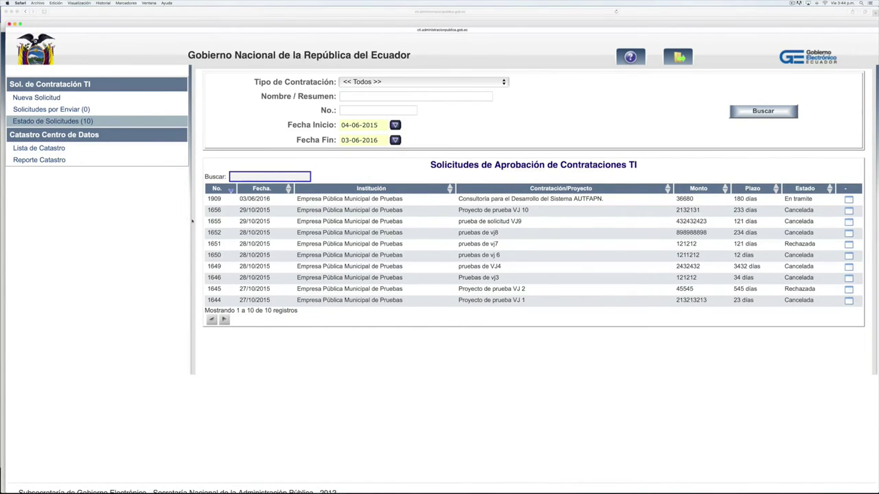
left_click_drag(785, 199, 817, 200)
left_click(848, 202)
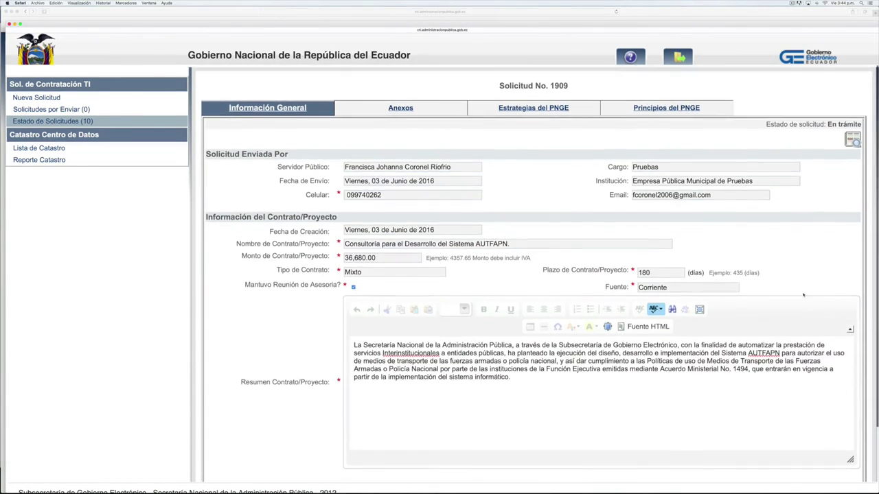
scroll(818, 197, "down", 3)
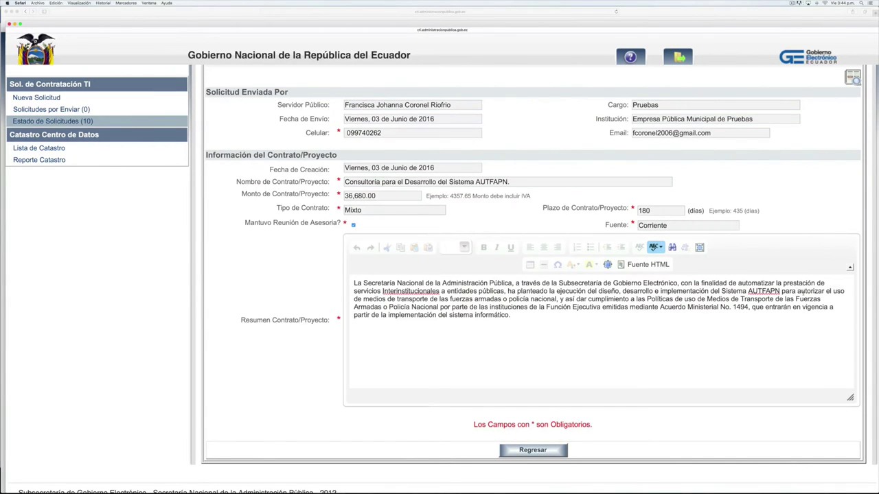